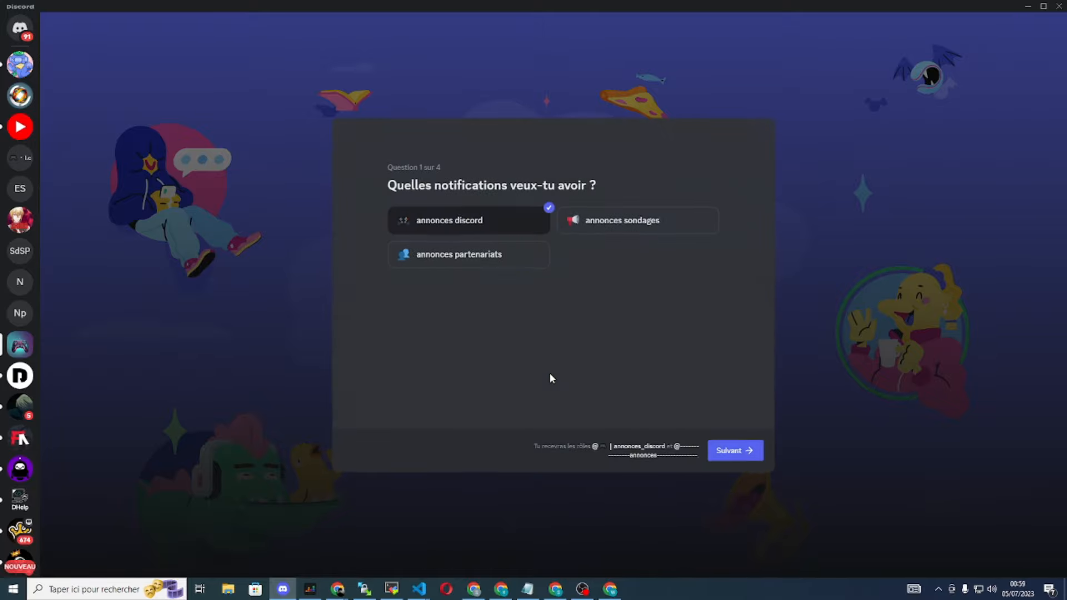
Step: Complete the server's onboarding questionnaire with annonces sondages for notifications, non ? as the human answer, and e-sport and tryhard as player types
left_click(612, 228)
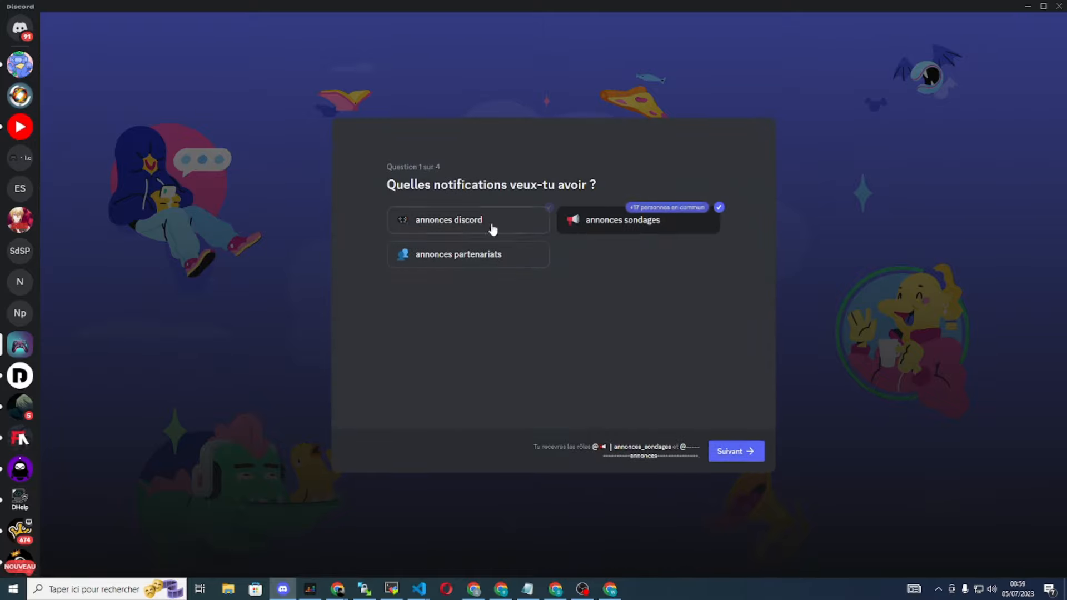
left_click(735, 452)
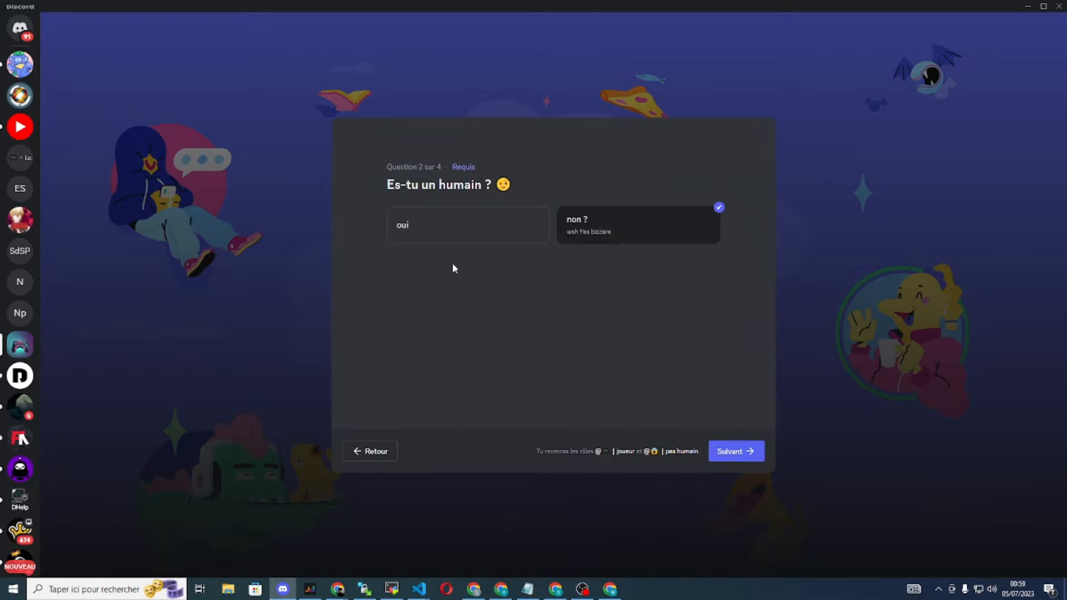
left_click(735, 455)
left_click(739, 453)
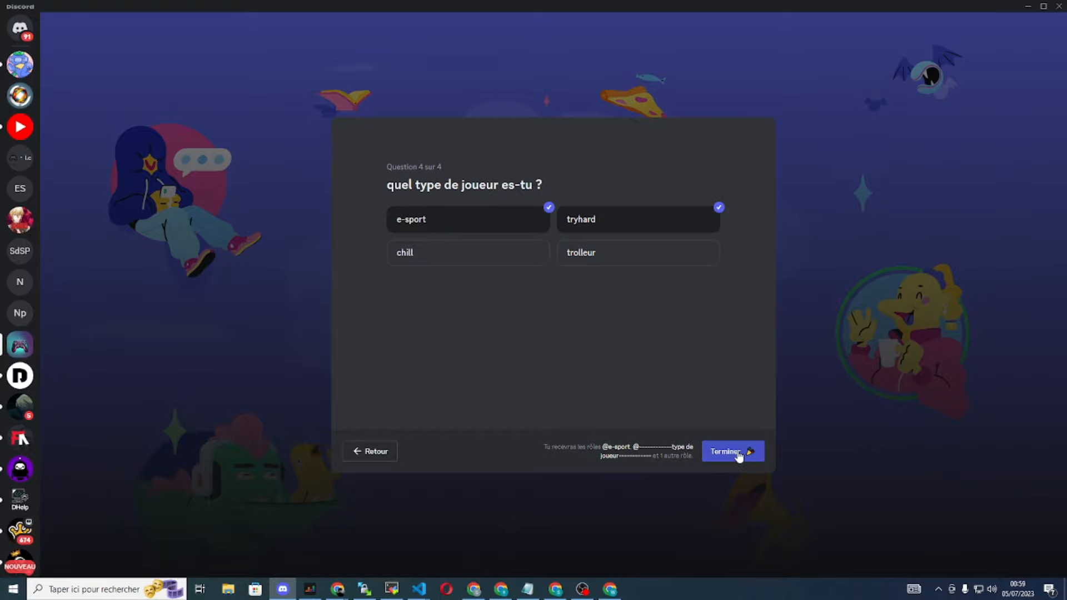
left_click(740, 455)
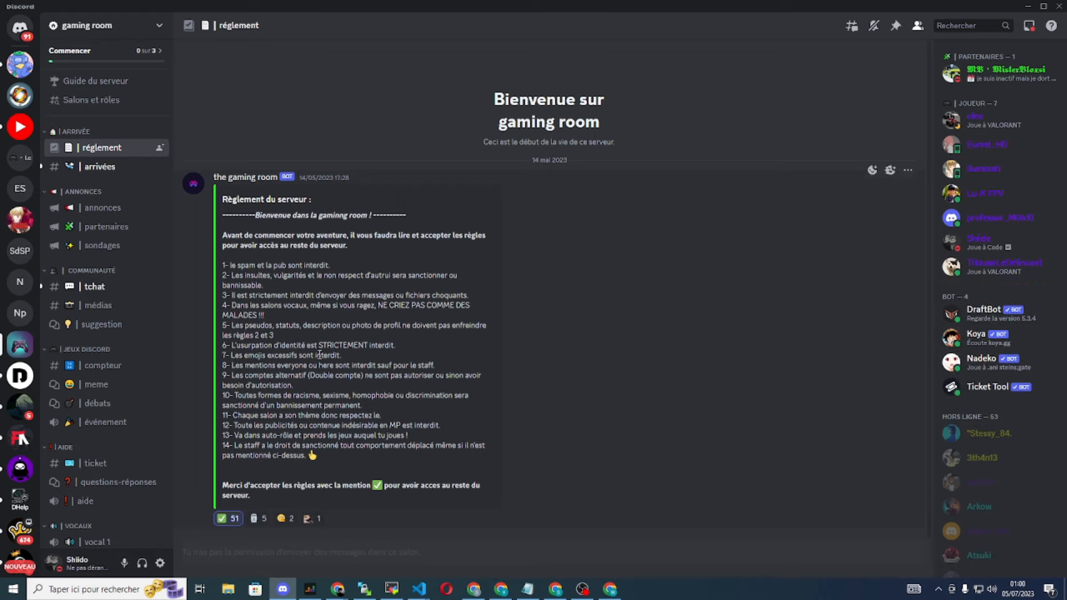
Step: Open the Processus d'accueil settings of the Empire de Shiido server
left_click(19, 219)
left_click(87, 25)
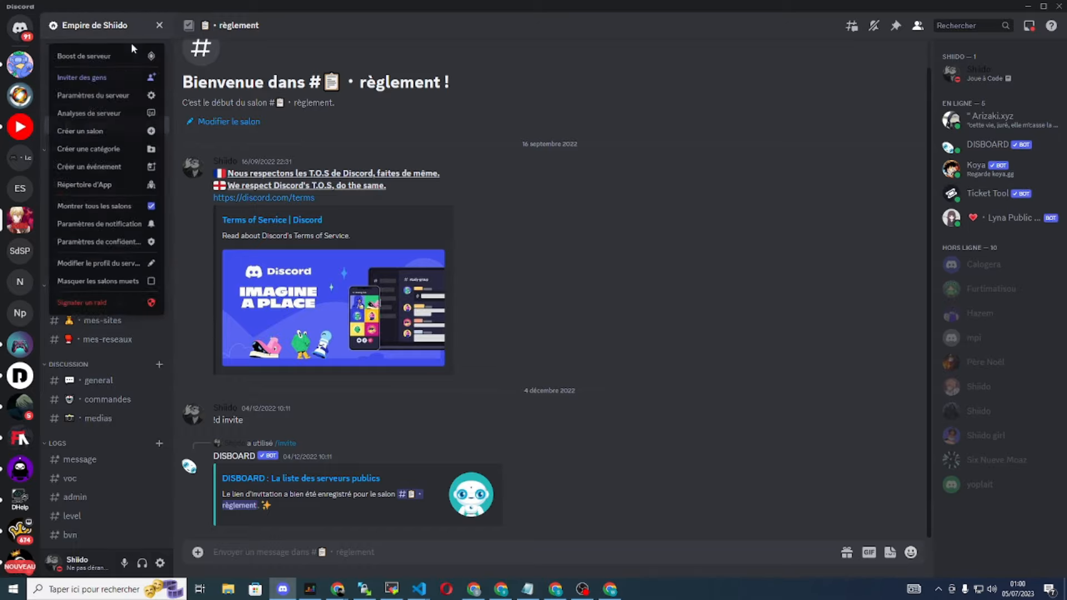
left_click(123, 101)
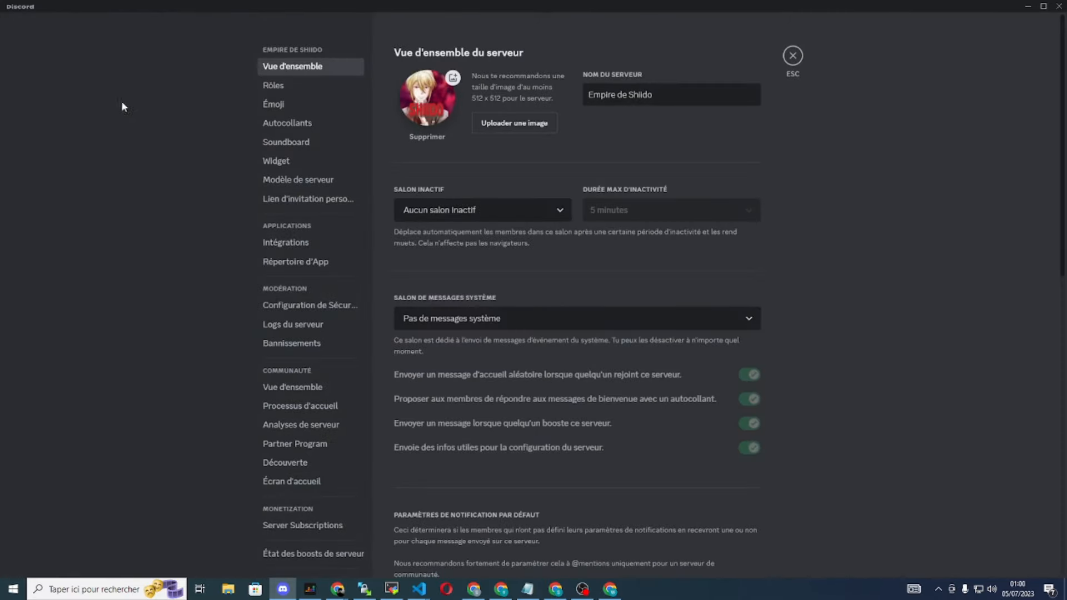
left_click(309, 410)
Step: Start the onboarding setup and dismiss the introduction to its security step
scroll(555, 329, "down", 3)
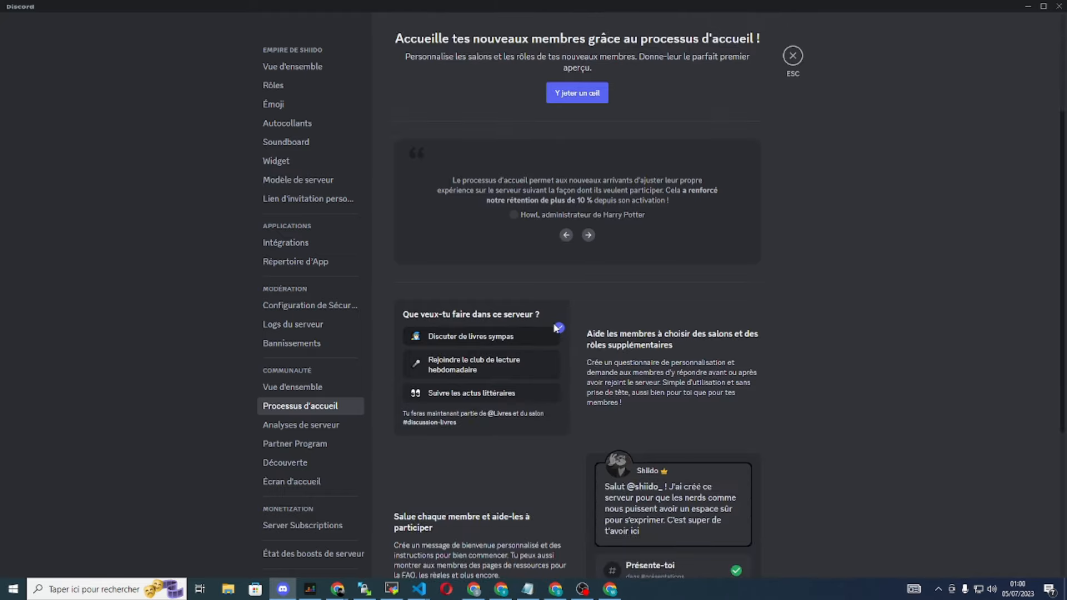
scroll(612, 356, "down", 5)
scroll(526, 369, "up", 6)
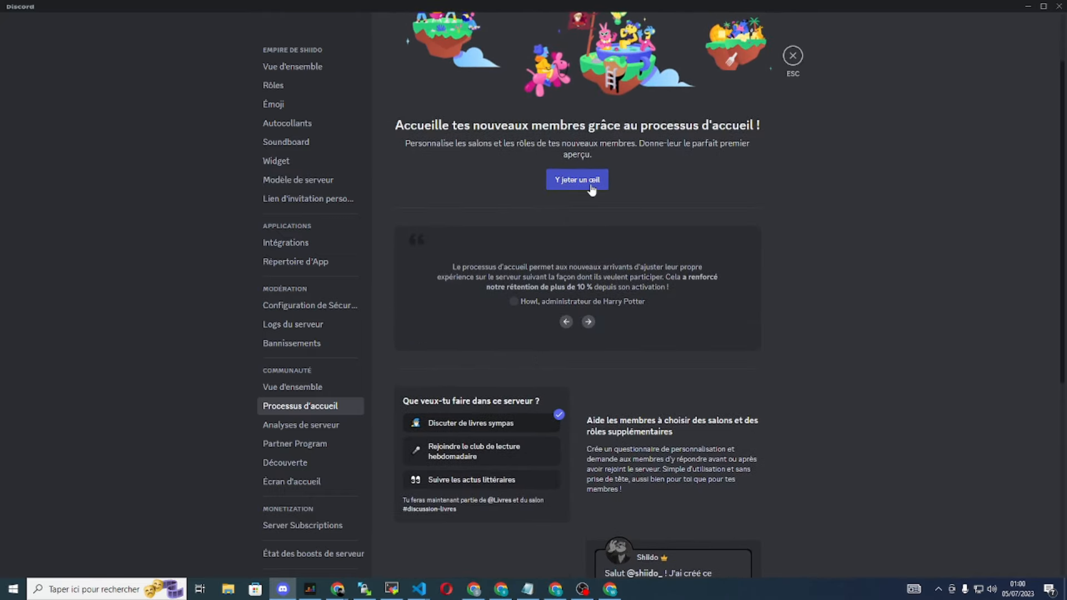
left_click(597, 185)
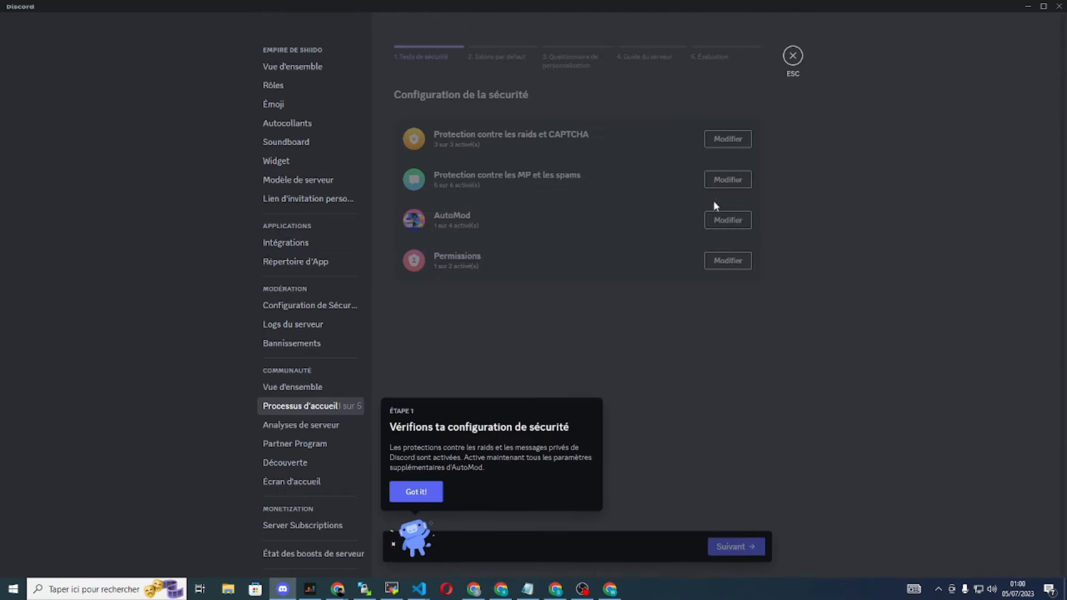
left_click(407, 497)
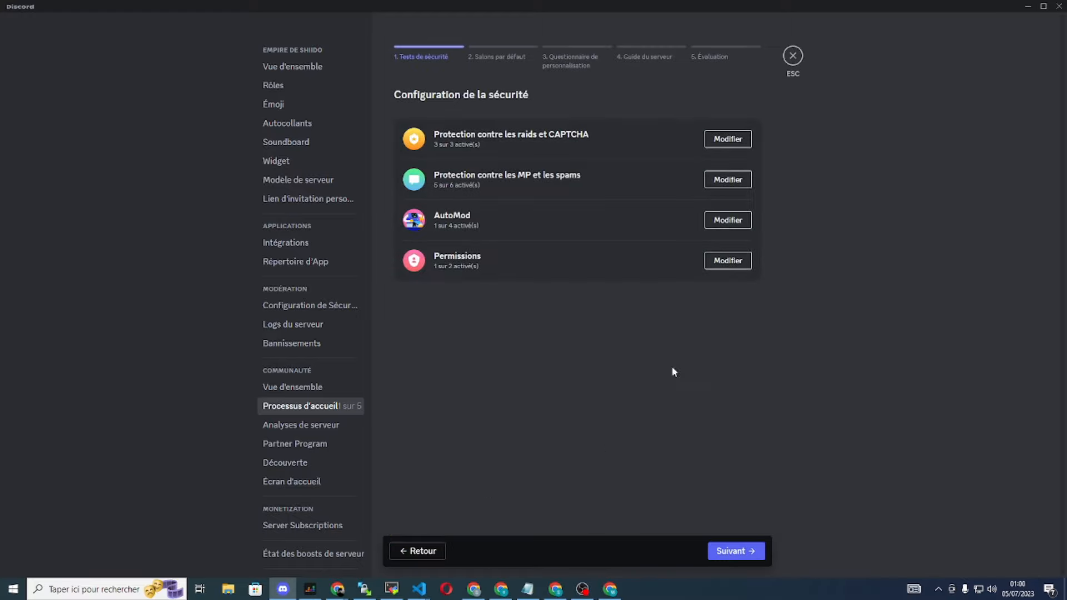
Step: Review the raid and CAPTCHA protection settings and the moderator A2F requirement under Permissions without changing them
left_click(723, 140)
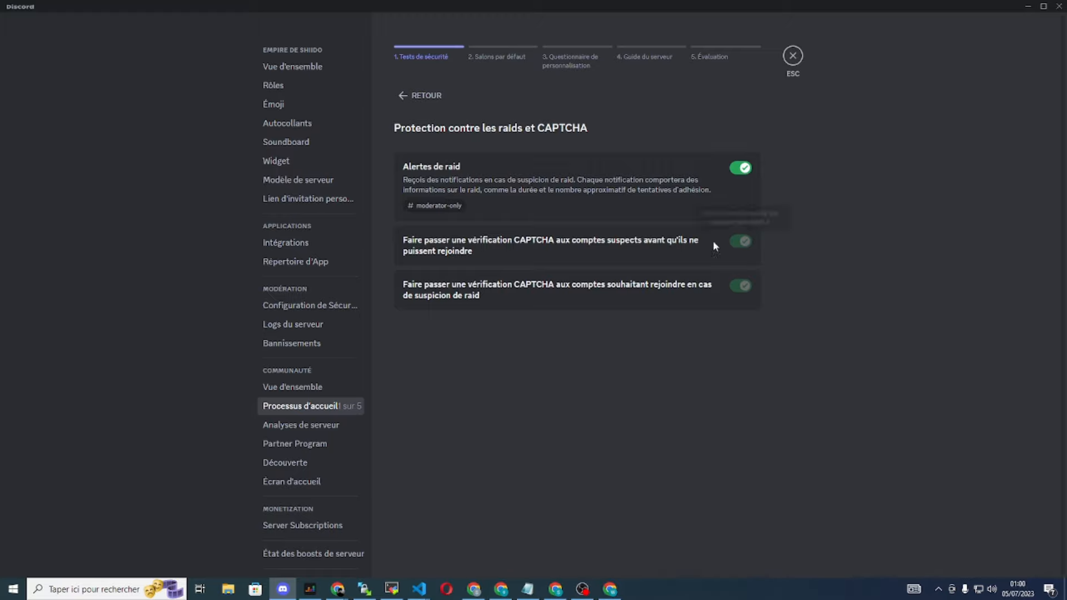
left_click(428, 96)
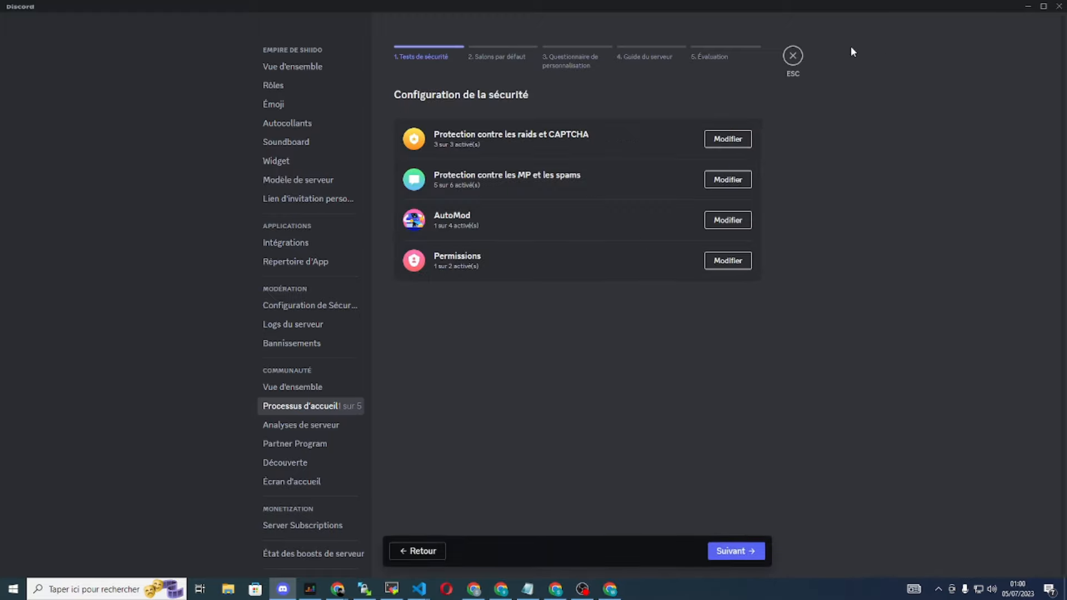
left_click(735, 264)
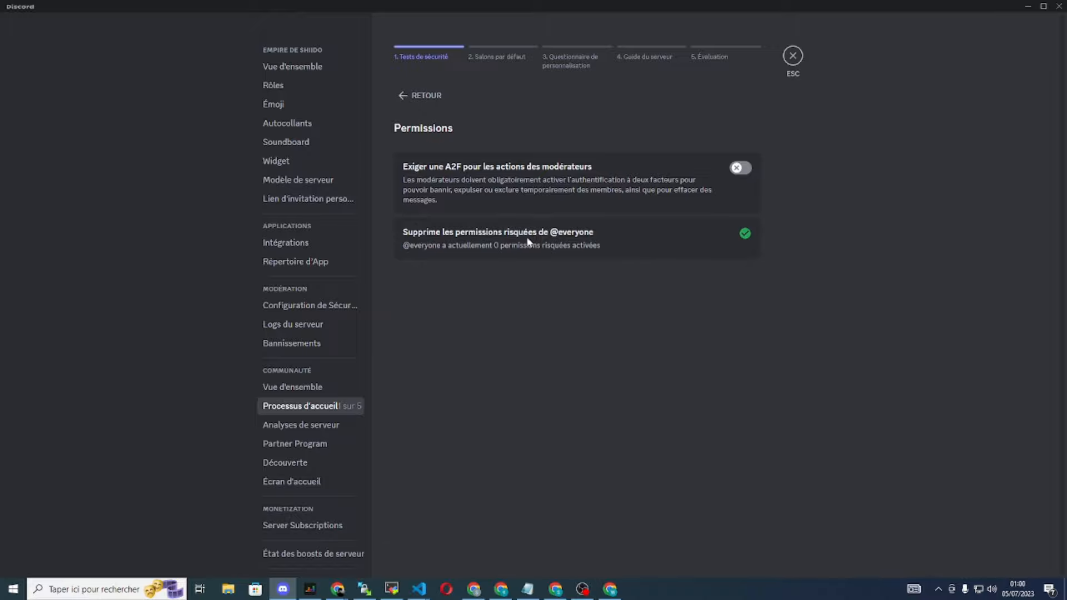
left_click(740, 168)
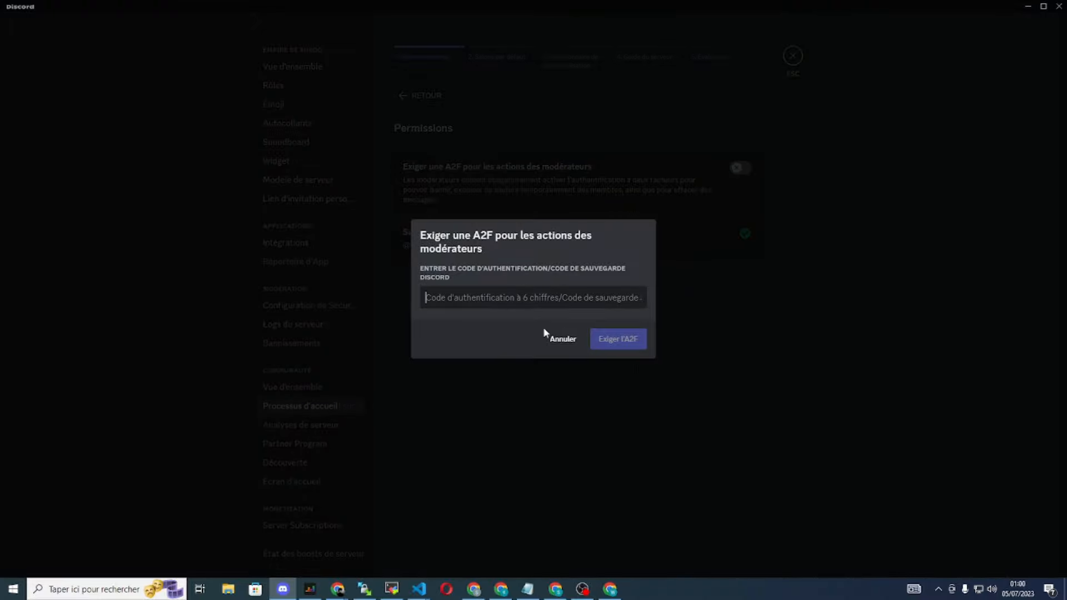
left_click(555, 339)
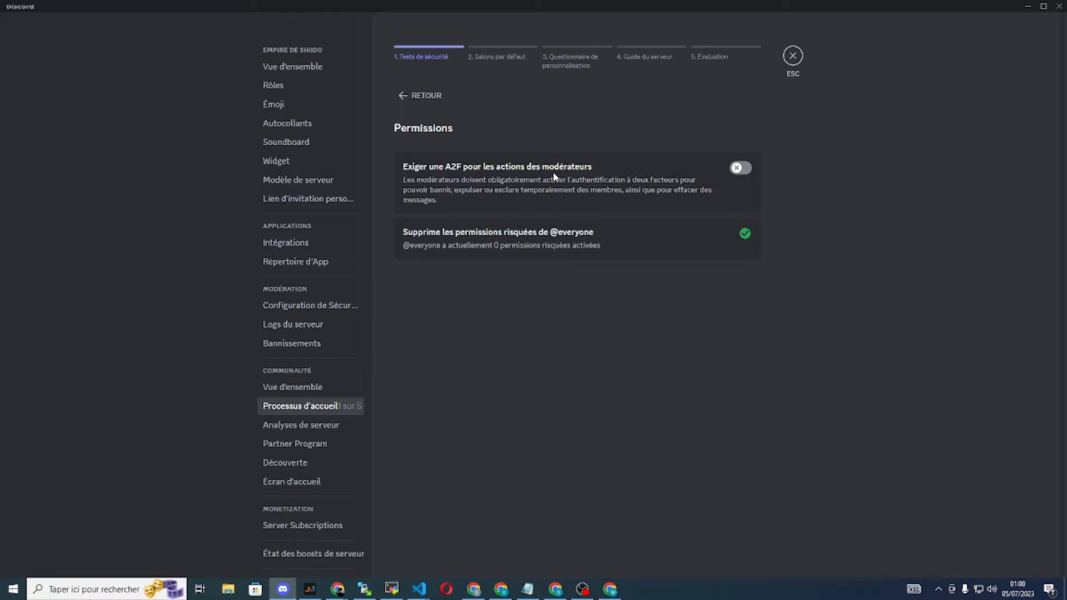
left_click(401, 98)
Step: Advance to the default channels step and review the list of available channels
left_click(731, 553)
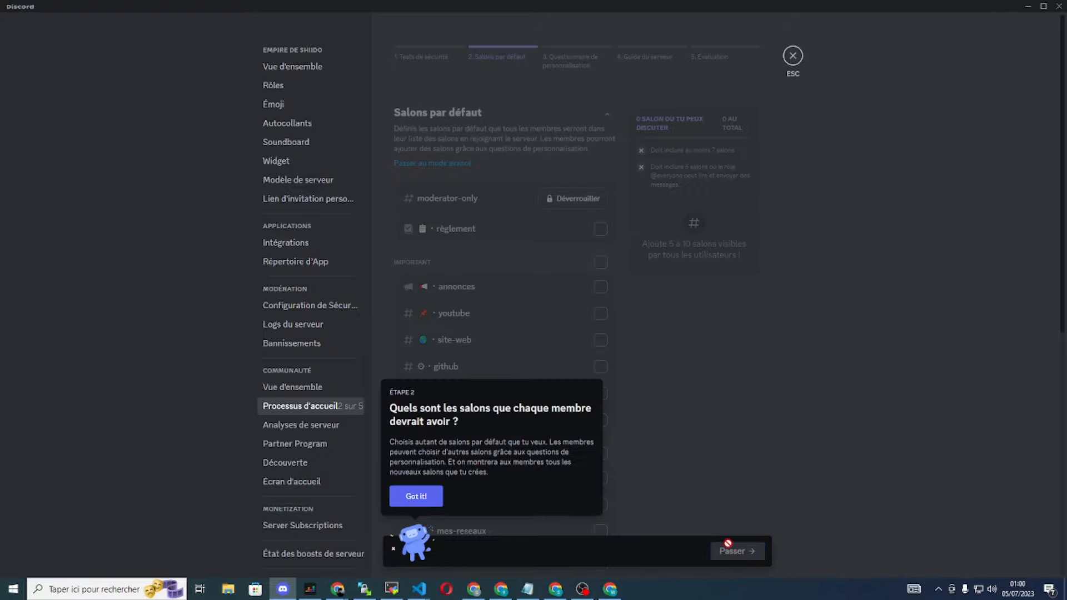
left_click(416, 496)
scroll(533, 309, "down", 3)
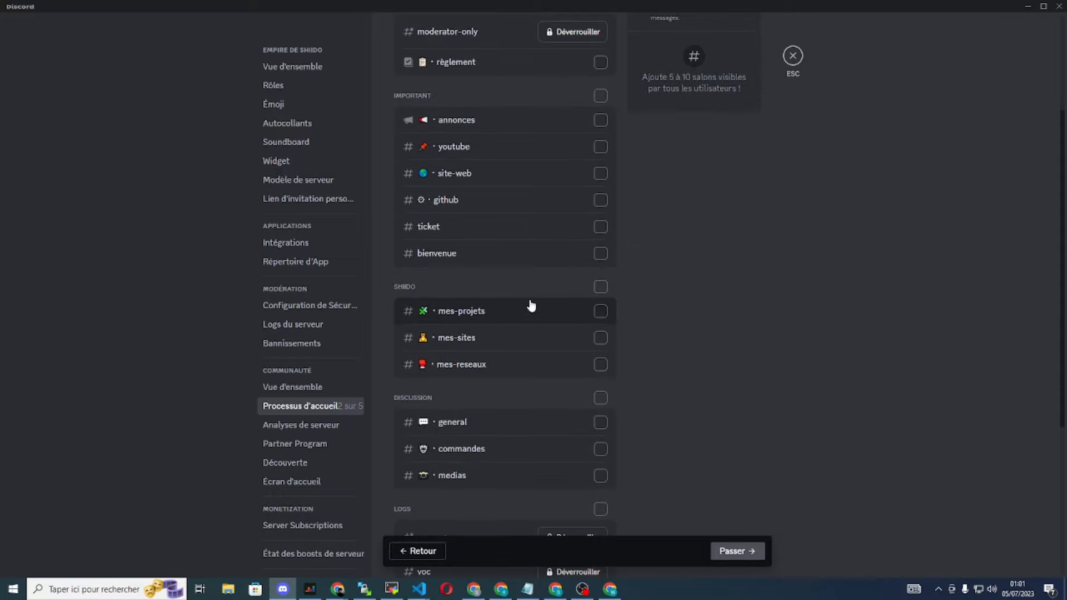
scroll(530, 305, "down", 4)
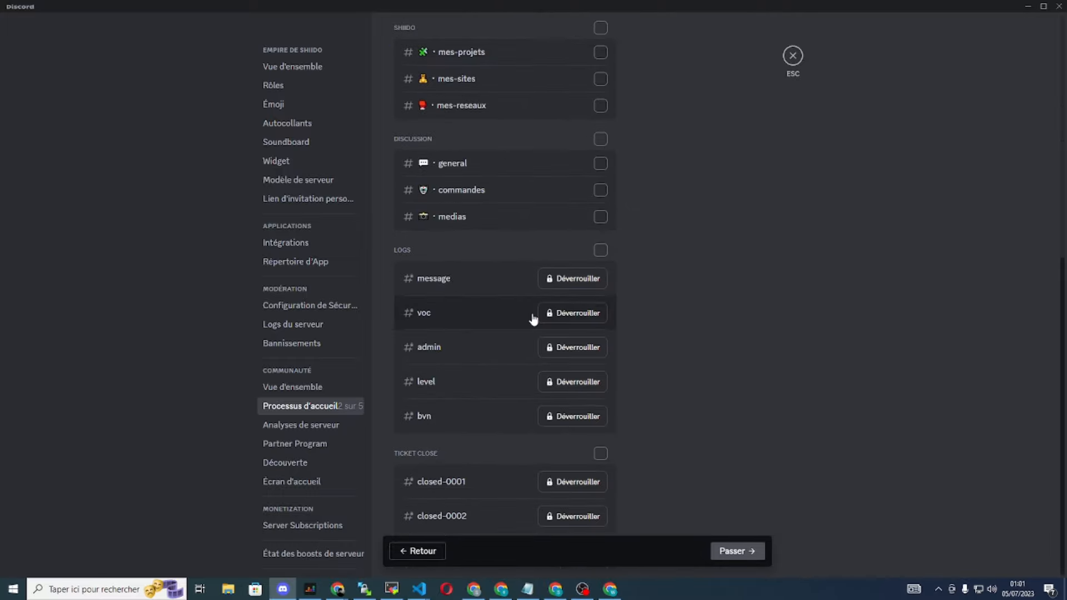
scroll(534, 318, "up", 7)
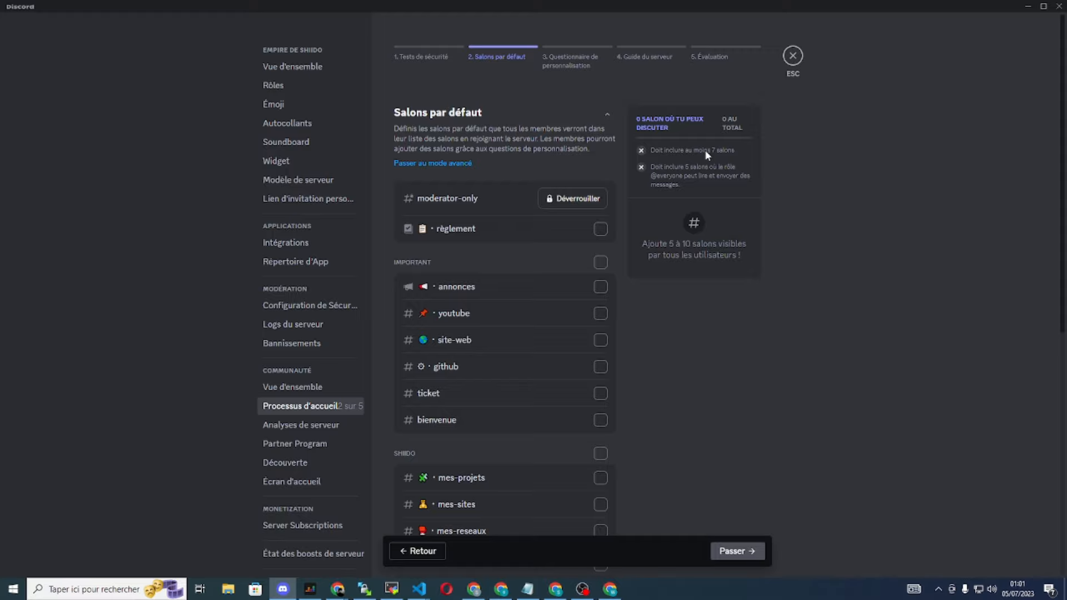
Step: Select all channels in the Important, Shiido and Discussion categories as default channels
left_click(600, 286)
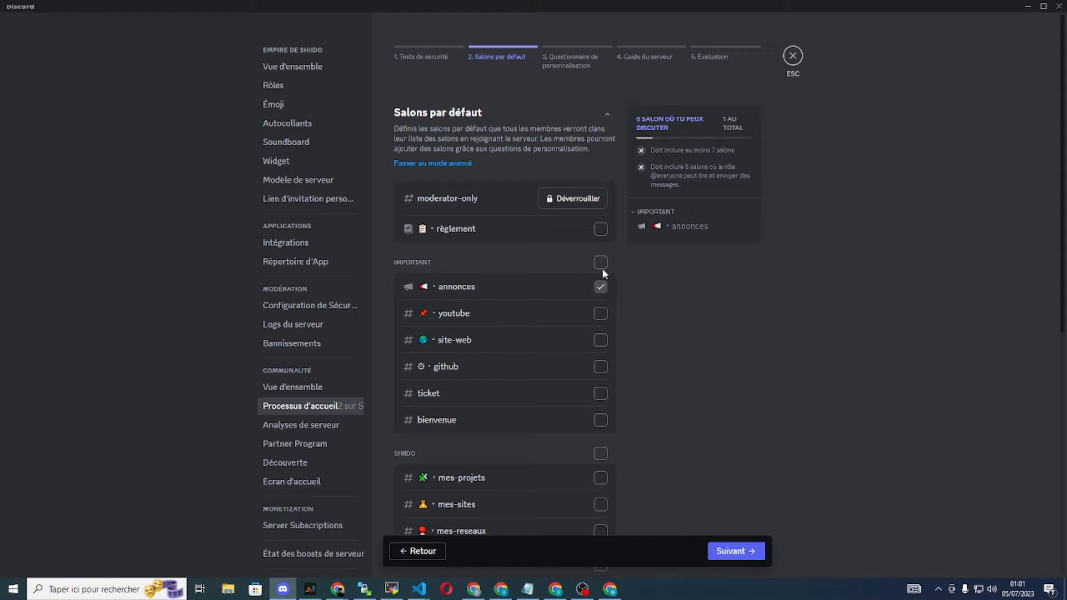
left_click(601, 262)
scroll(522, 342, "down", 2)
left_click(600, 342)
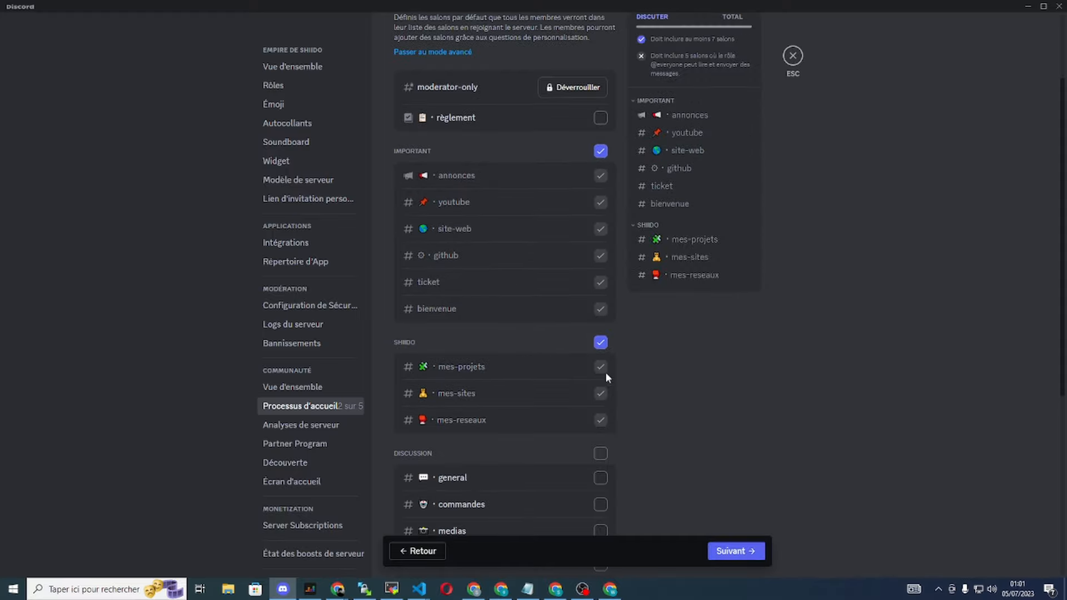
scroll(606, 372, "down", 3)
left_click(601, 285)
scroll(609, 386, "down", 3)
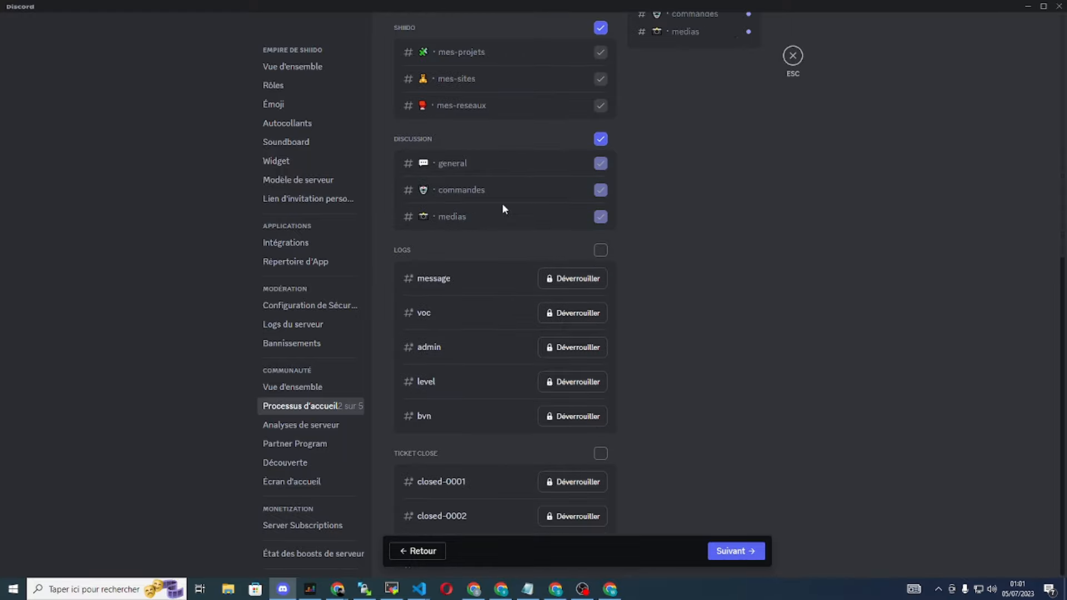
scroll(553, 326, "up", 8)
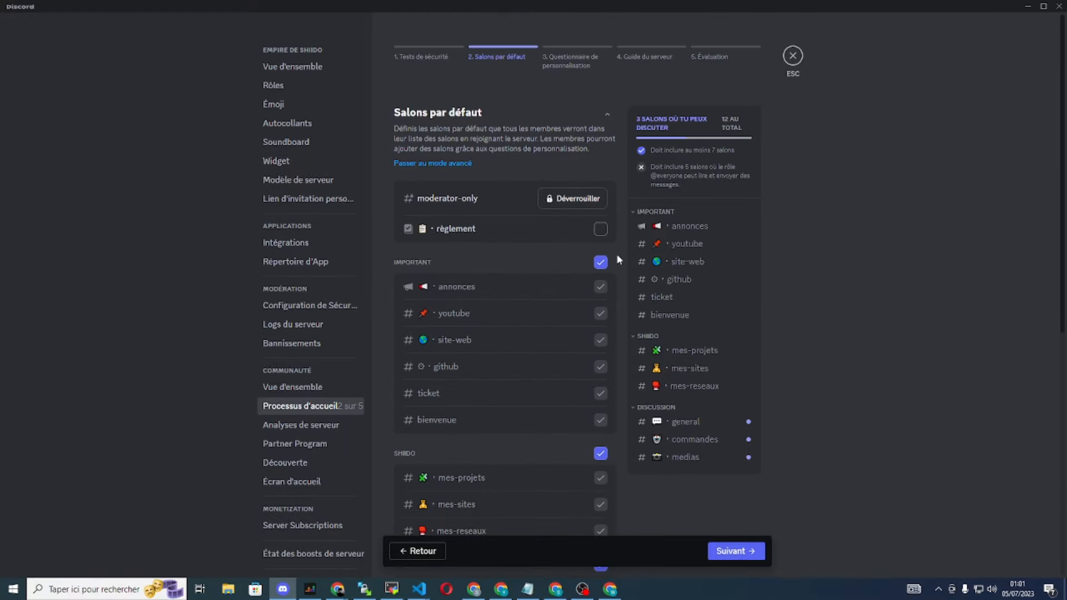
Step: Try limiting the Important category's default channels to annonces and youtube, and reselect the whole category
left_click(600, 262)
left_click(600, 286)
left_click(600, 313)
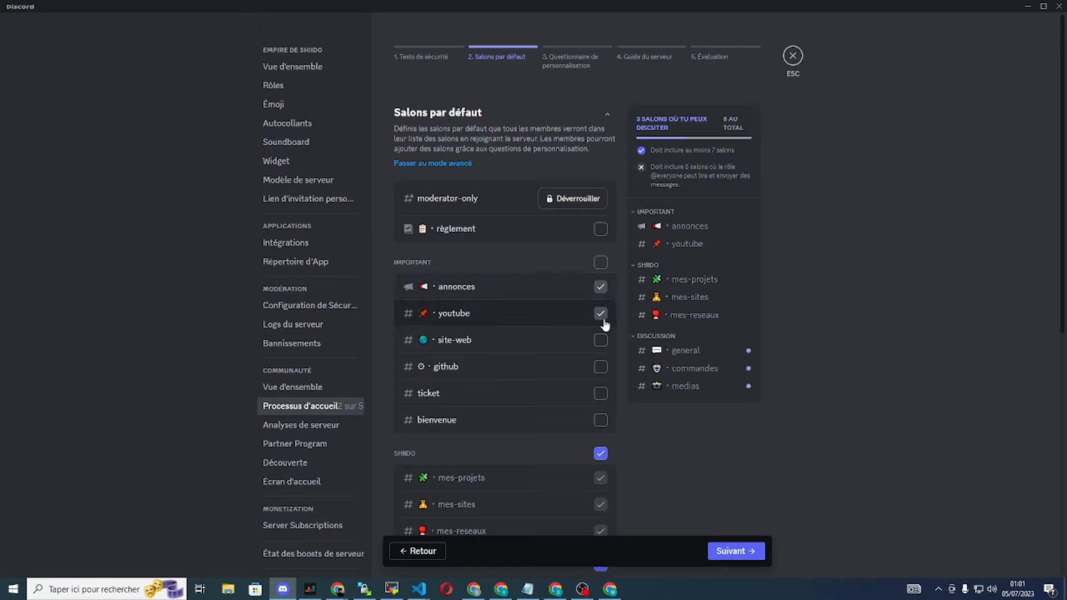
left_click(600, 261)
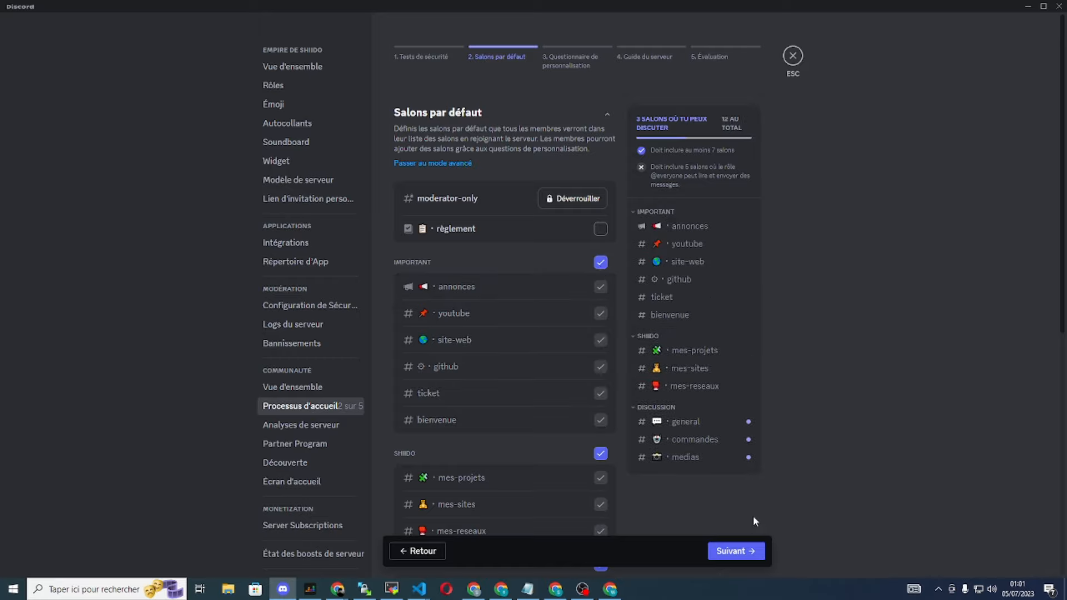
Step: Confirm the default channels and advance to the personalization questionnaire, dismissing its introduction
left_click(737, 562)
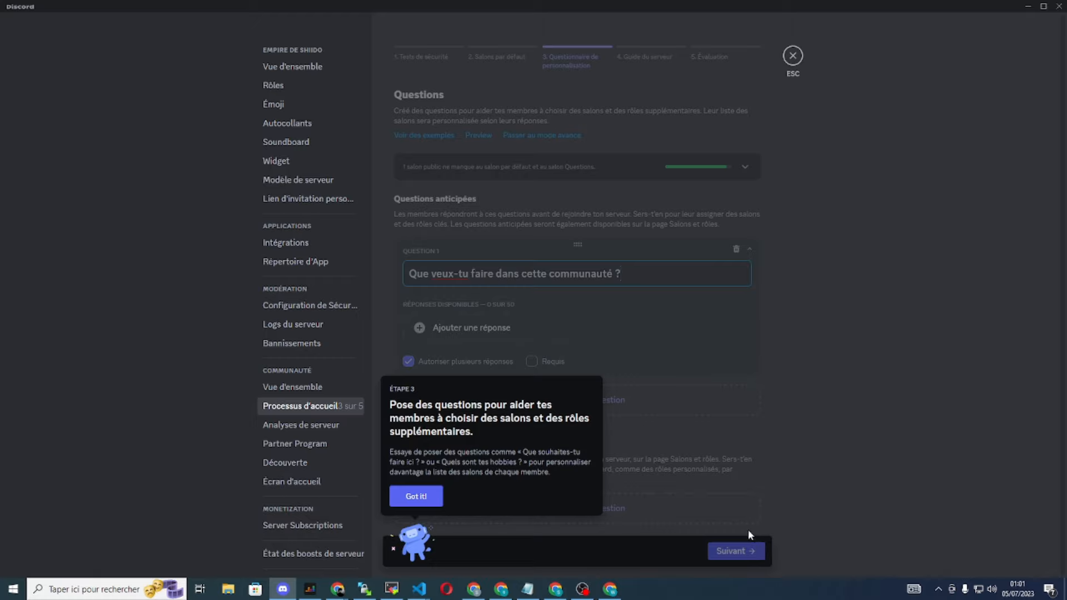
left_click(420, 499)
left_click(653, 274)
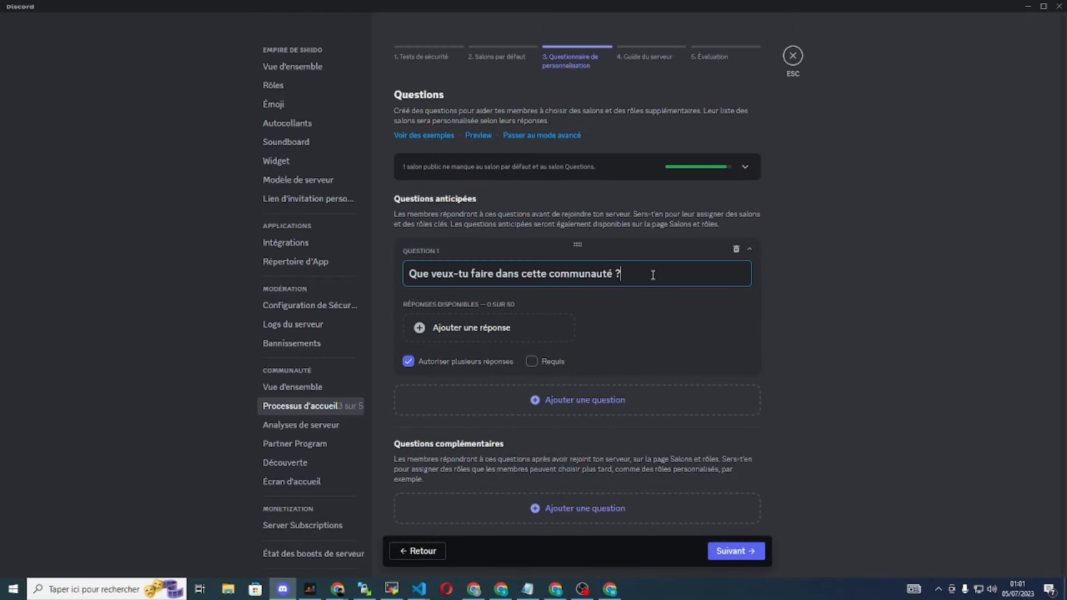
left_click_drag(653, 276, 407, 274)
left_click(658, 267)
Step: Try drafting the answer "S'amuser" for question 1, check its assignable channels and roles, and discard the draft
left_click(492, 335)
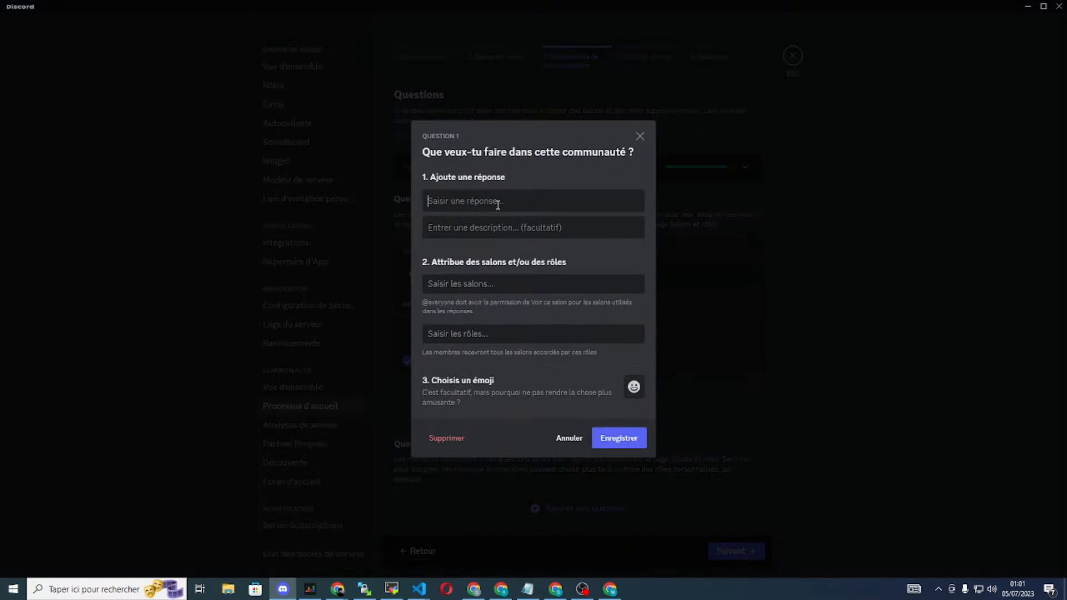
type("s4AMUSER")
key("shift+Left")
key("ctrl+a")
type("S'amuser")
left_click(512, 284)
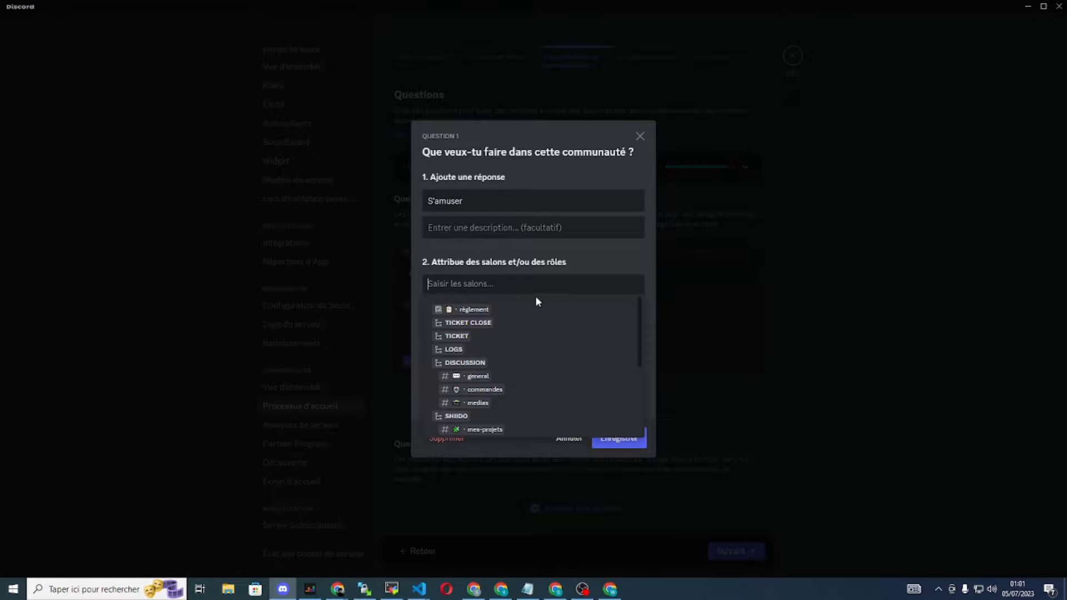
left_click(498, 269)
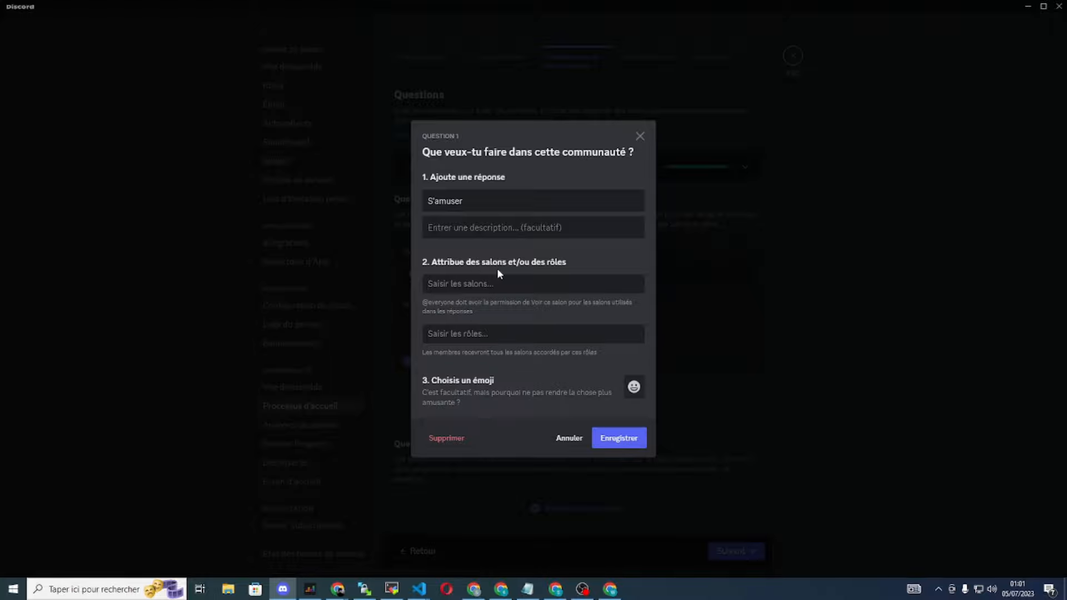
left_click(504, 333)
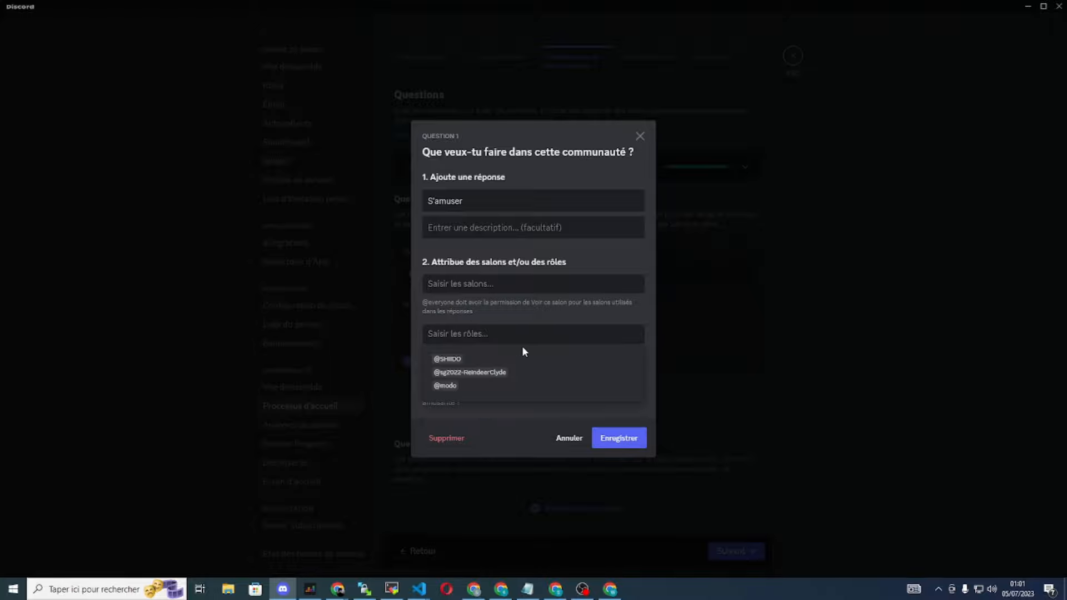
left_click(639, 137)
left_click(639, 137)
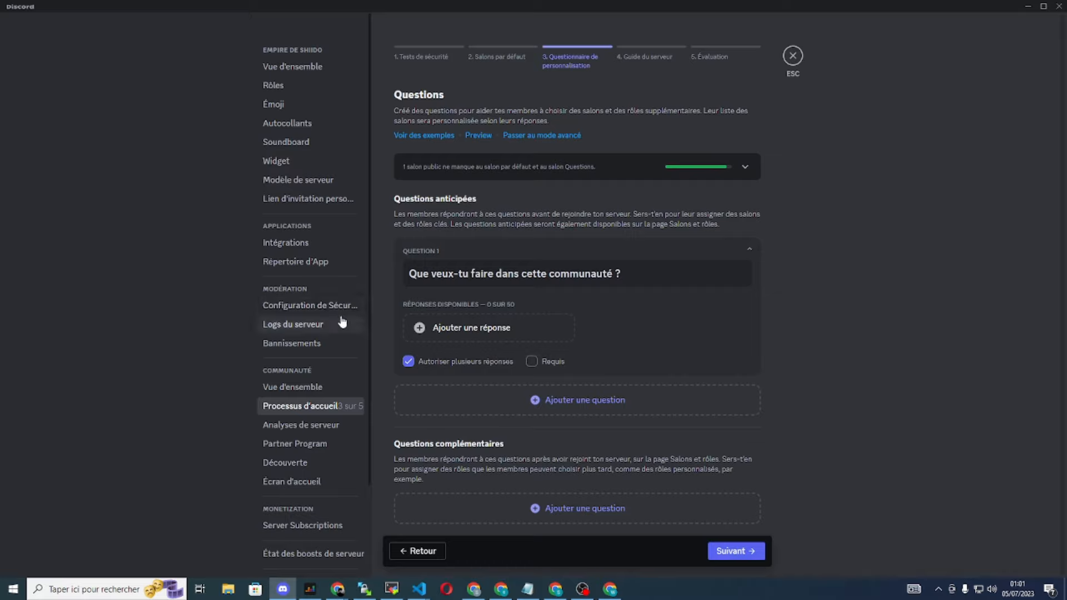
Step: Create a server role named "fun" with the light green role colour
left_click(288, 92)
left_click(722, 158)
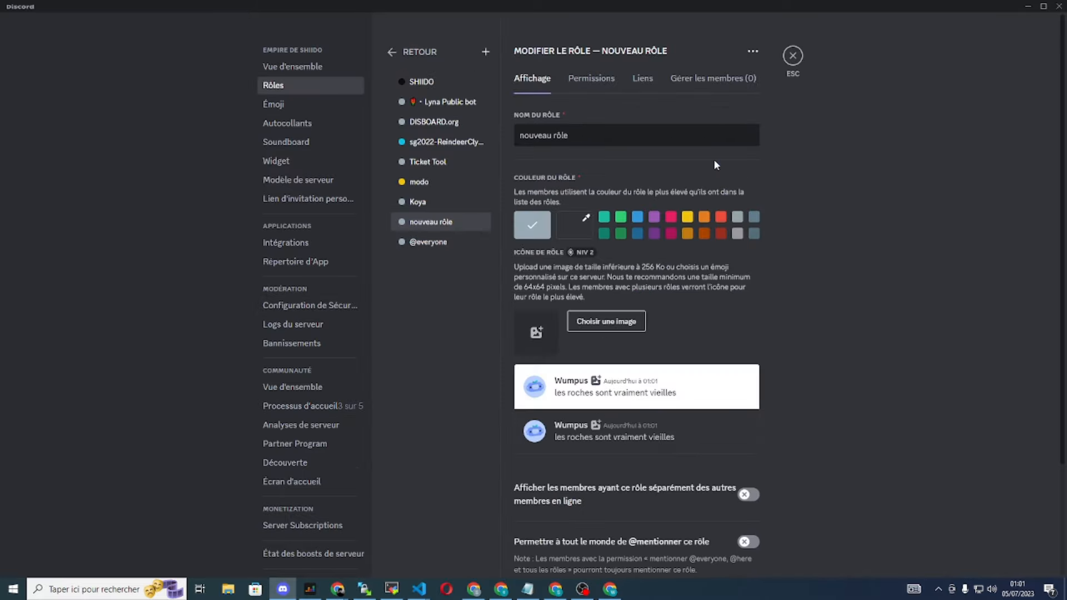
type("fun")
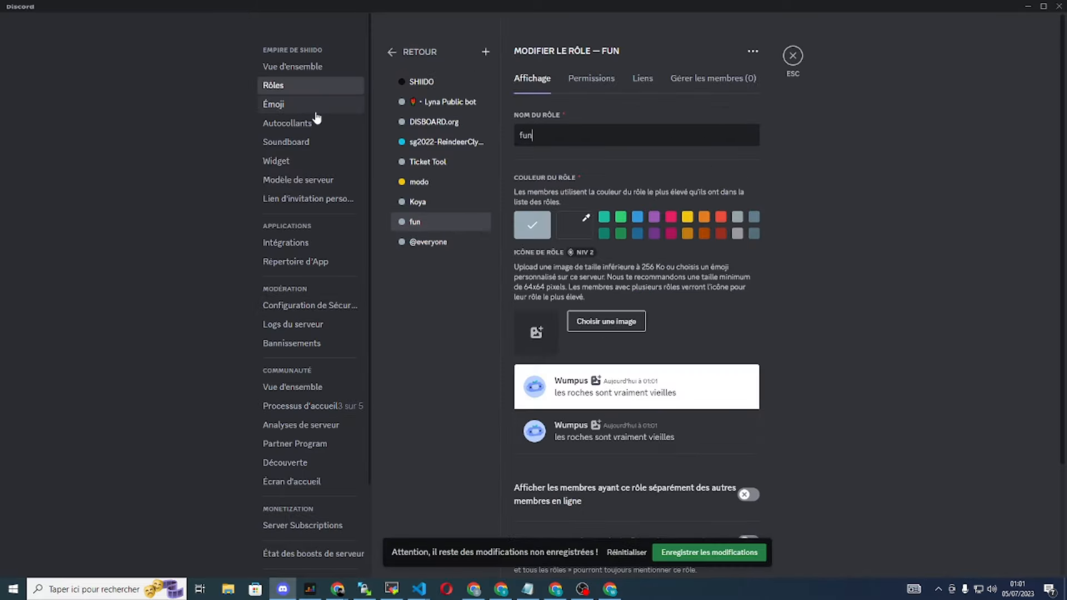
left_click(621, 217)
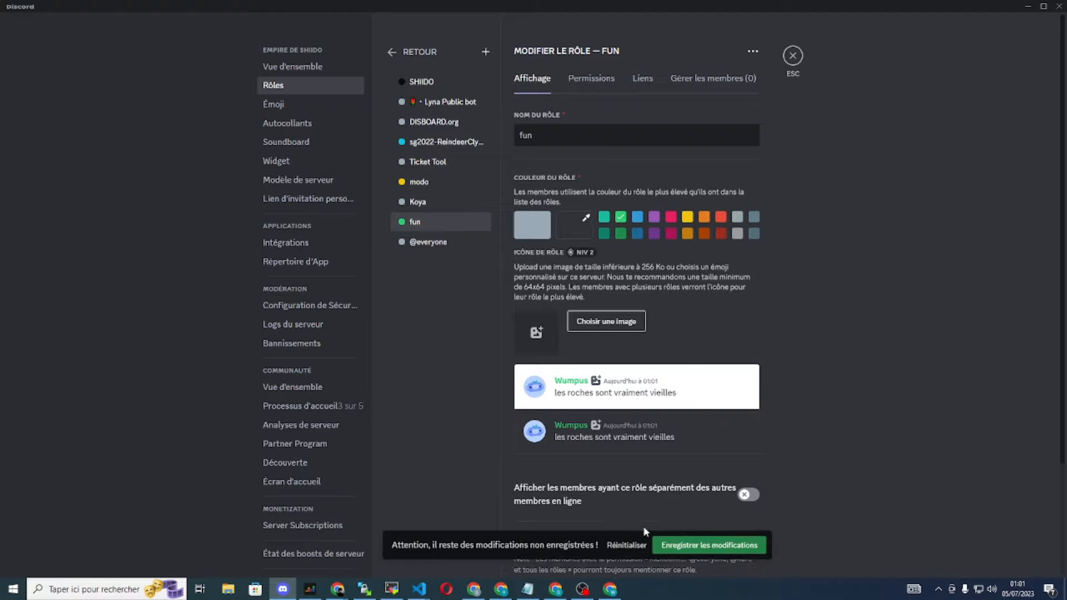
Step: Return to the onboarding questionnaire and add the answer "s'amuser" to question 1, assigning the fun role and the joy emoji
left_click(309, 406)
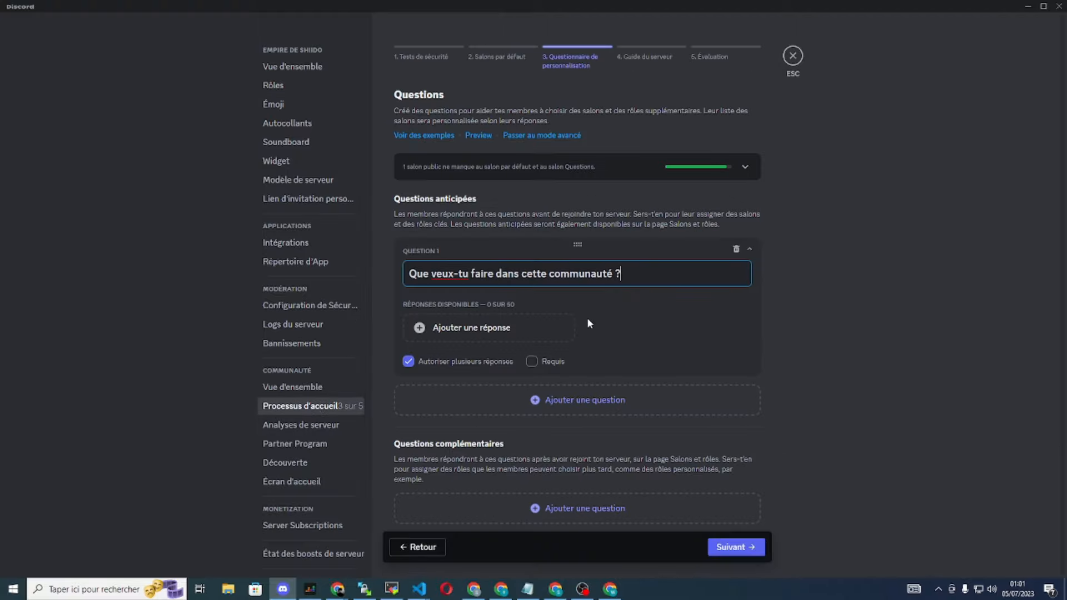
left_click(455, 330)
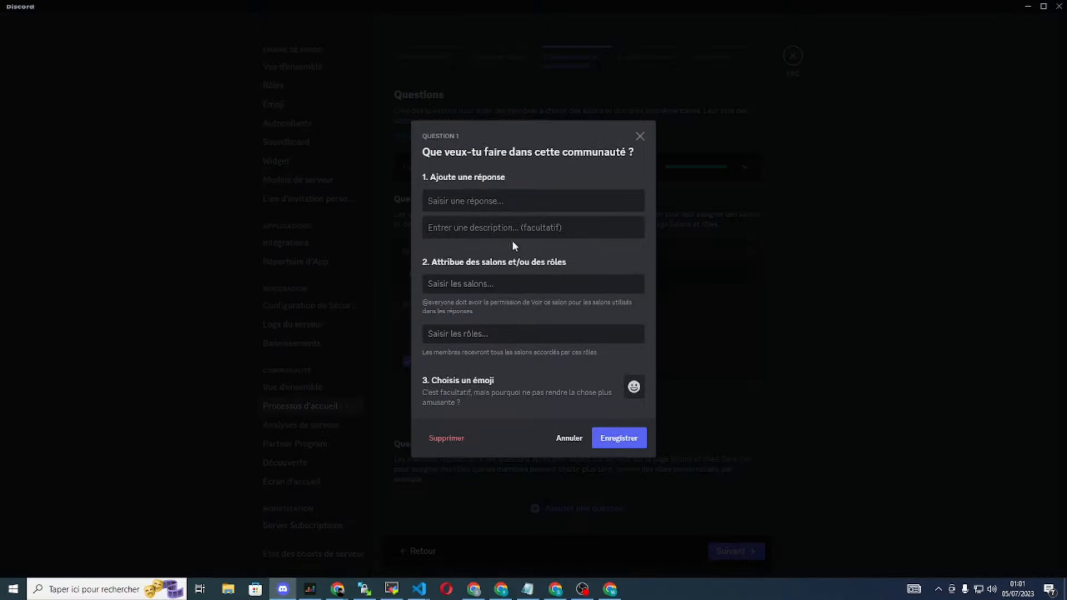
type("s'amuser")
left_click(481, 333)
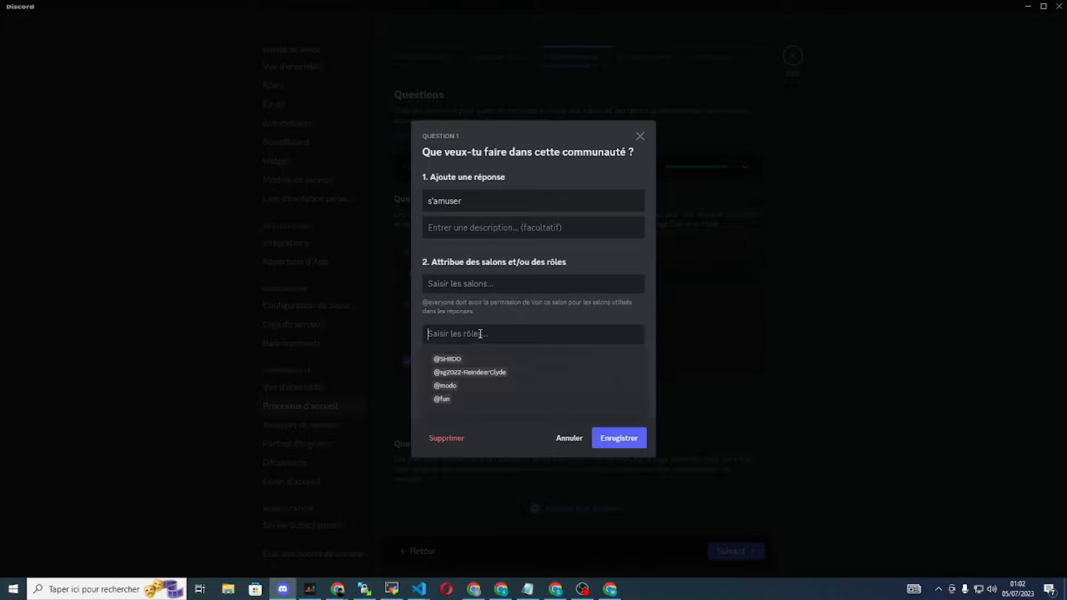
left_click(448, 404)
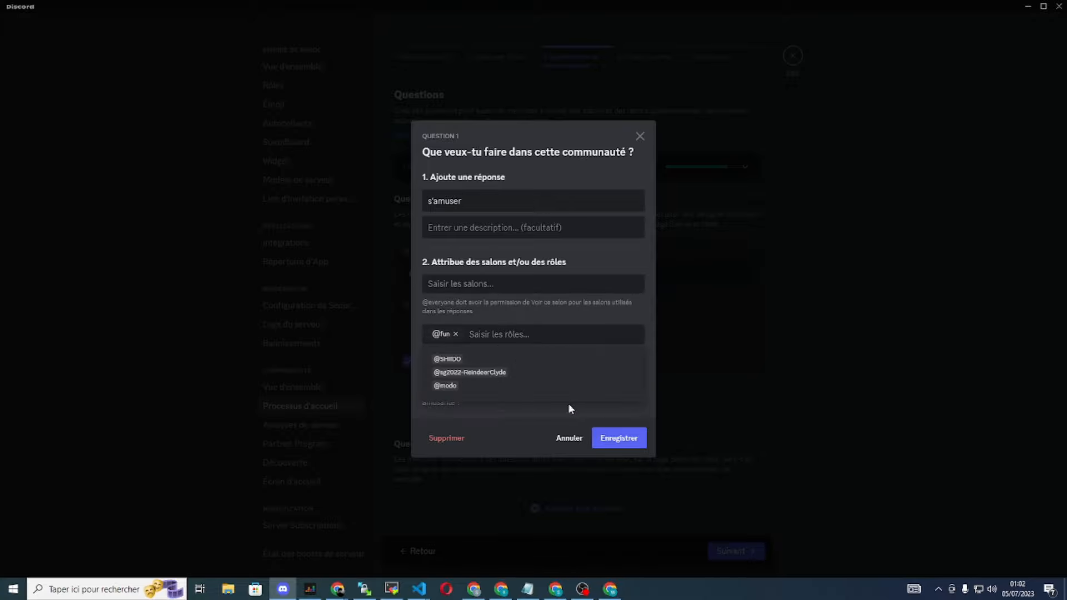
left_click(562, 313)
left_click(634, 387)
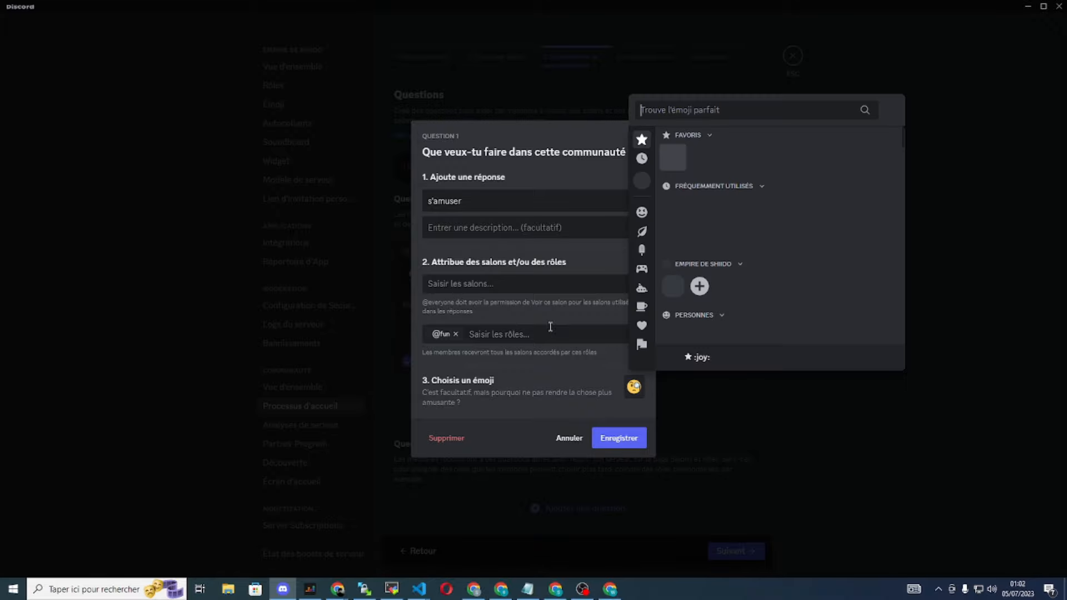
left_click(699, 214)
left_click(619, 438)
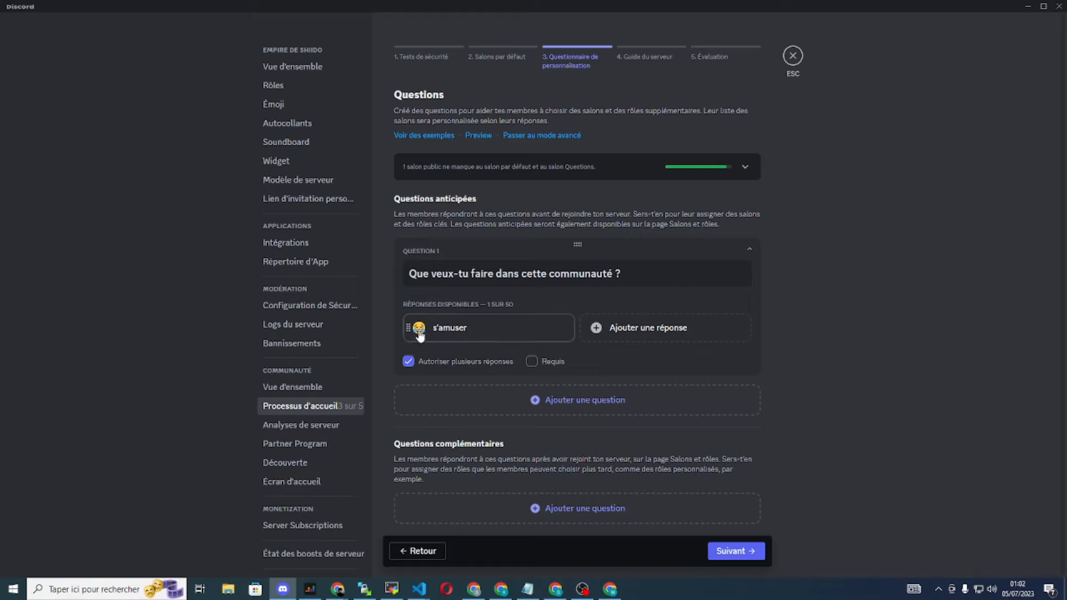
Step: Create a server role named "triste" with the light blue role colour and save it
left_click(277, 88)
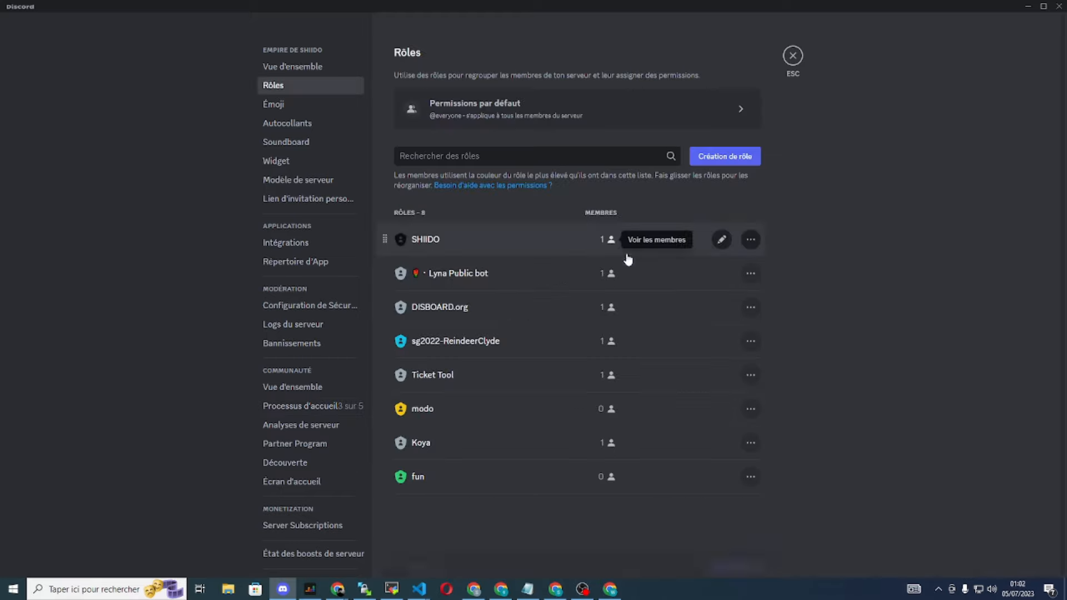
left_click(722, 158)
type("triste")
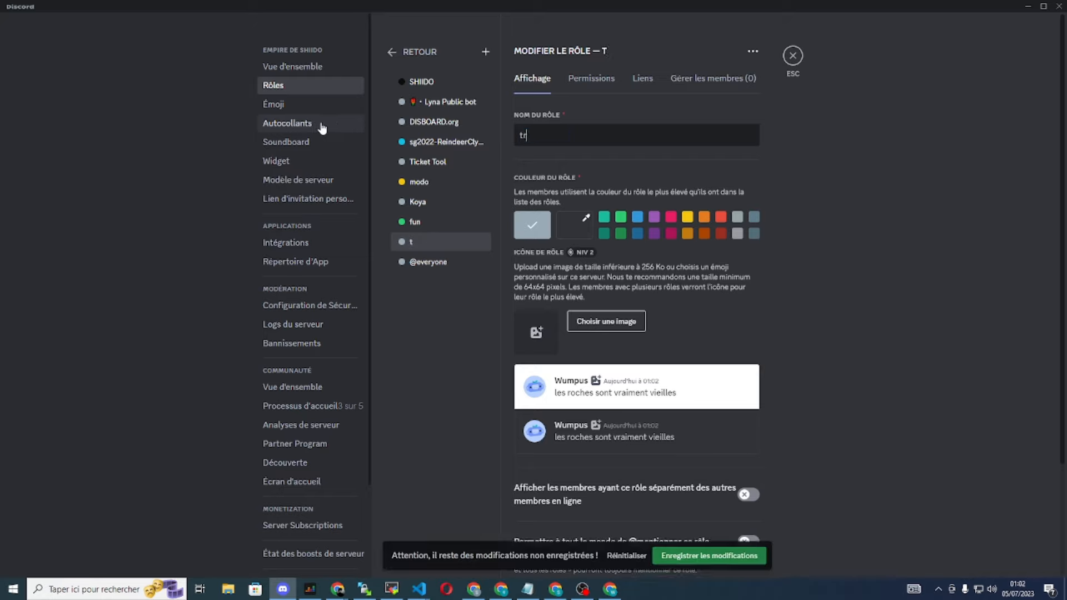
left_click(636, 220)
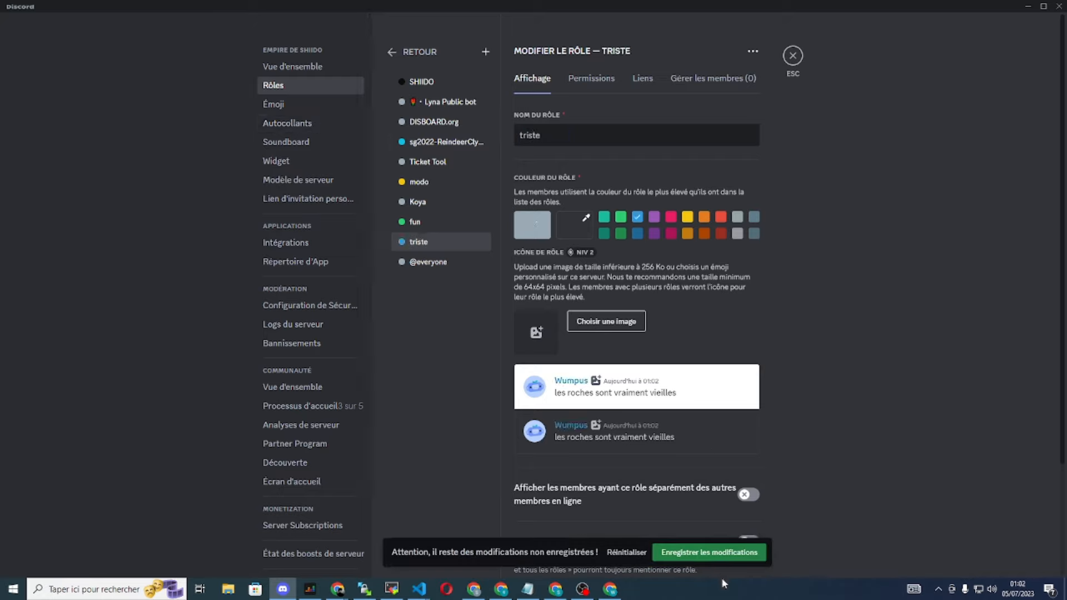
left_click(710, 552)
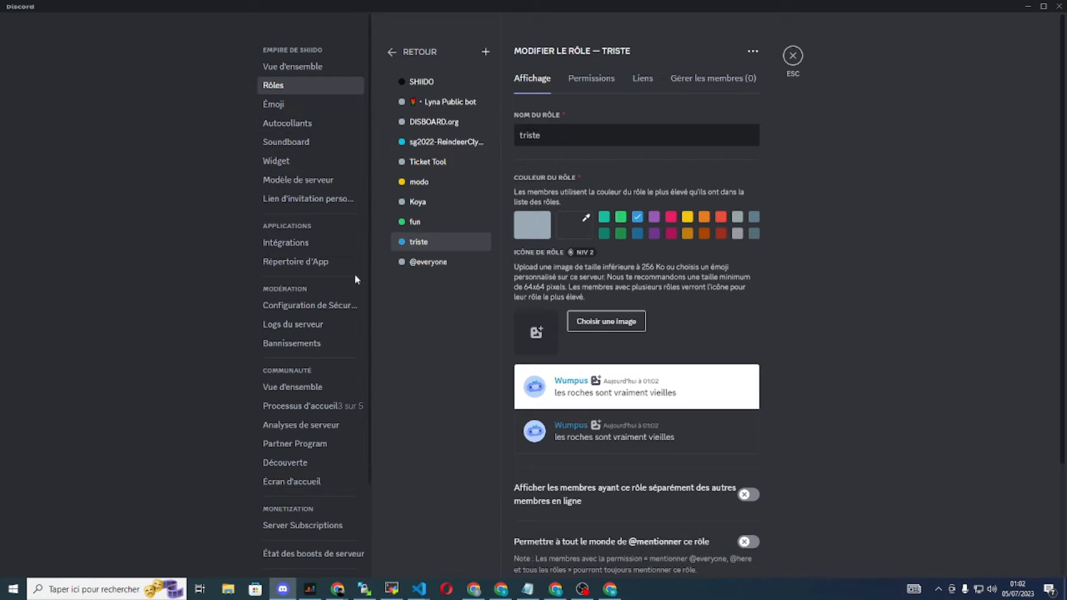
Step: Return to the onboarding questionnaire and add the answer "pleurer" to question 1, assigning the triste role and the crying emoji
left_click(303, 407)
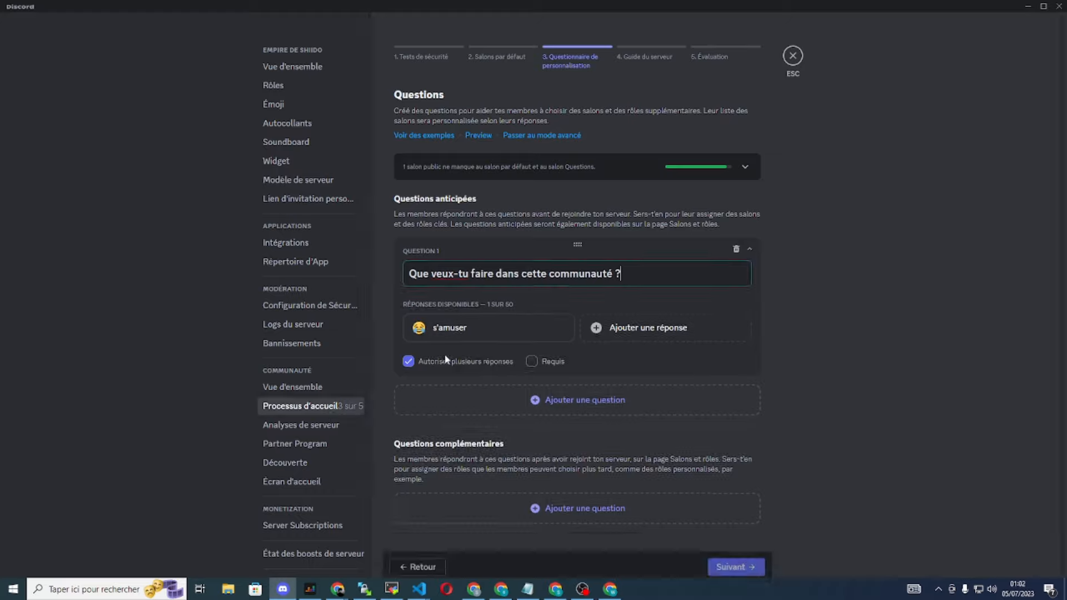
left_click(639, 327)
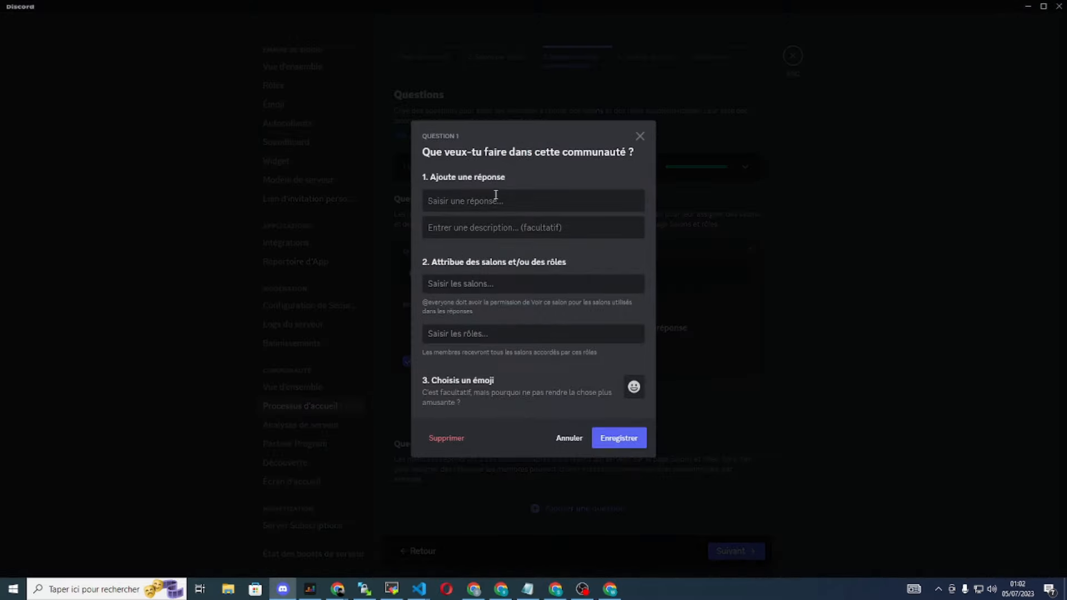
type("pleurer")
left_click(479, 333)
left_click(458, 414)
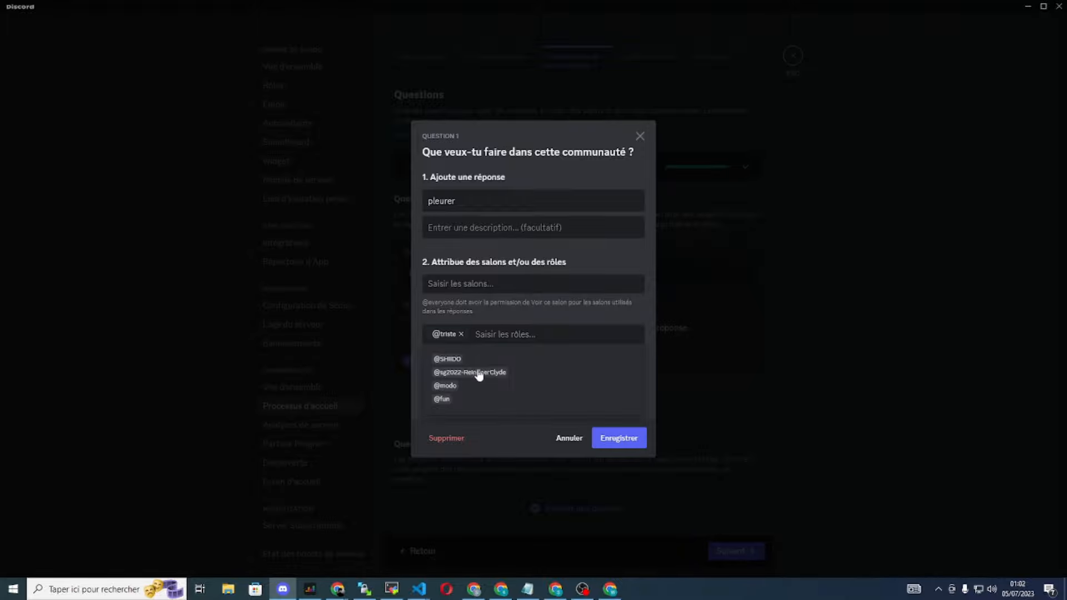
left_click(475, 199)
left_click(634, 387)
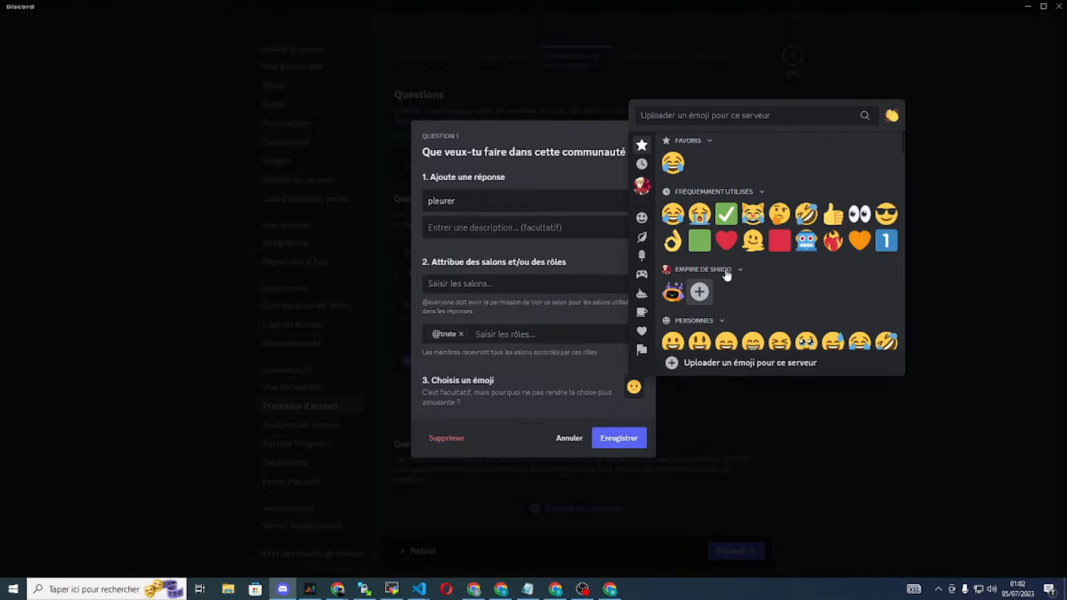
left_click(699, 214)
left_click(621, 448)
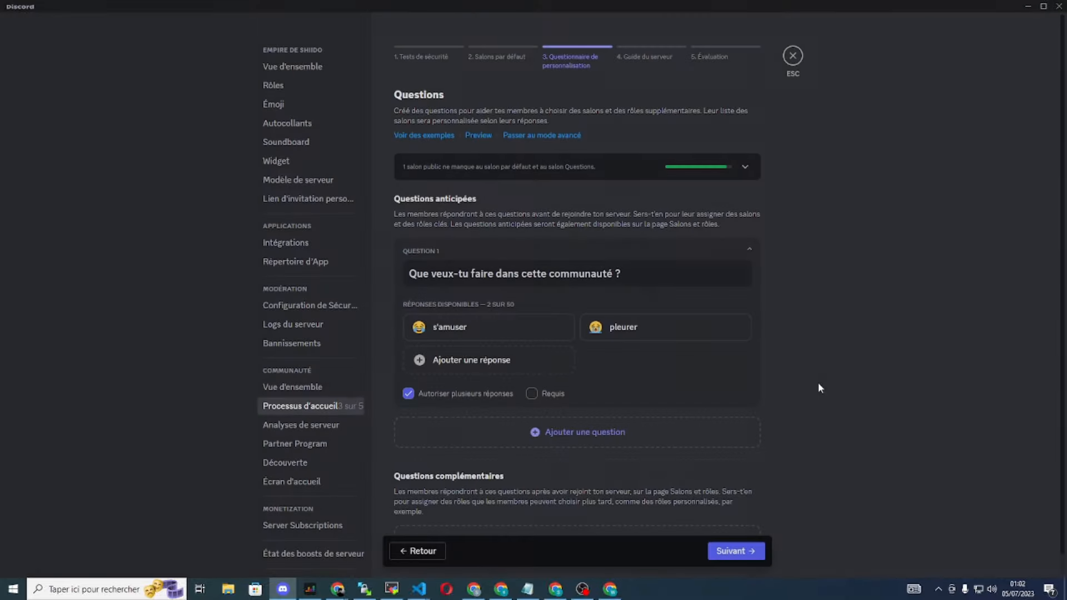
Step: Review the "pleurer" answer's assigned role and the channels that can be assigned to it, leaving the answer as is
left_click(659, 335)
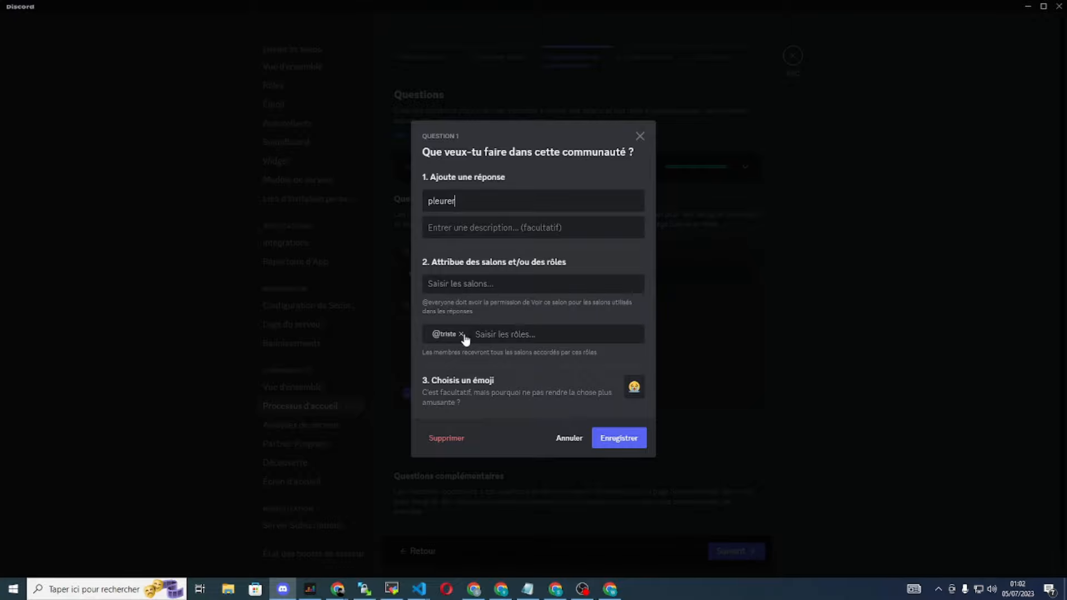
left_click(471, 285)
scroll(444, 355, "down", 3)
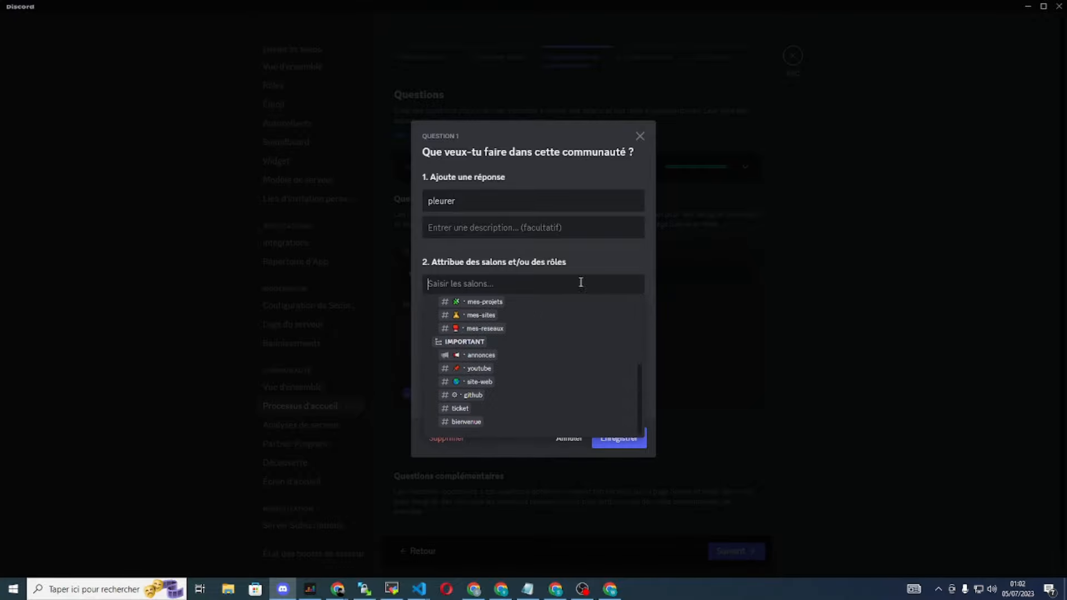
left_click(641, 137)
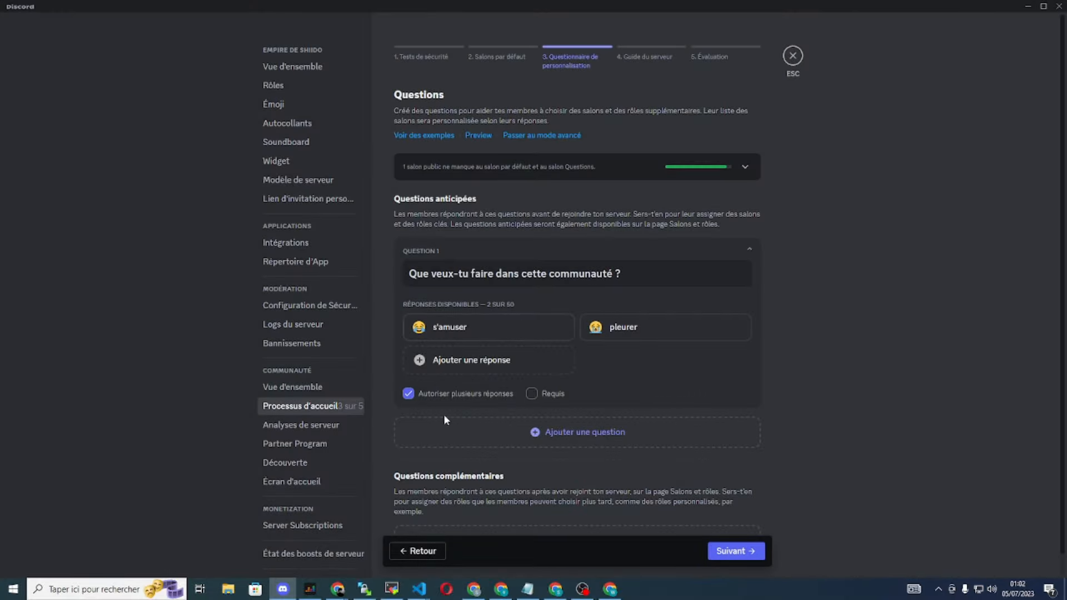
Step: Try adding a blank second pre-join question, look over its options, and delete it
left_click(553, 432)
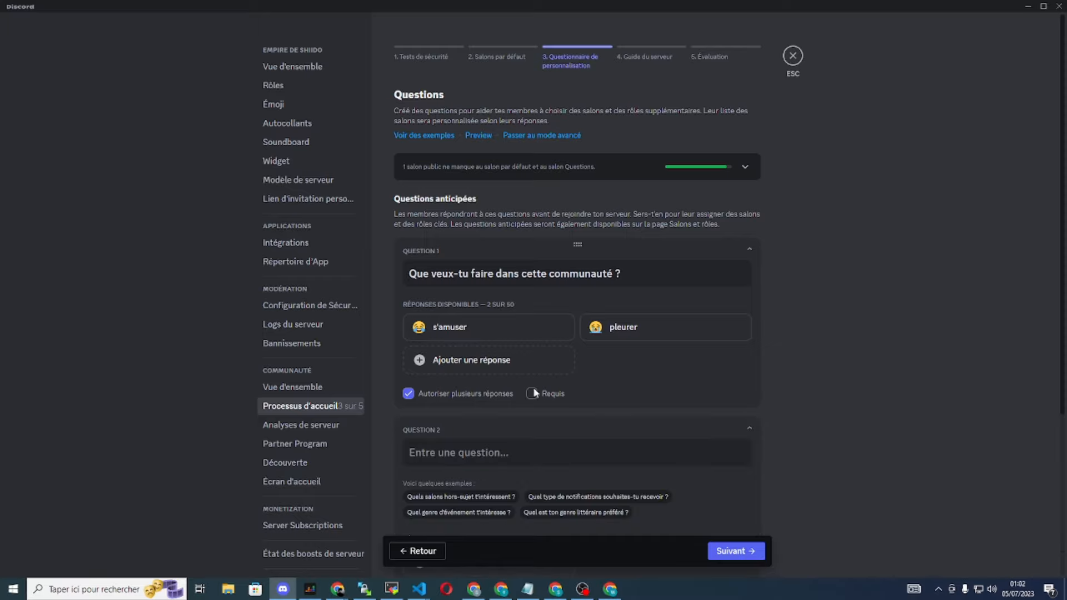
scroll(456, 412, "down", 1)
scroll(487, 461, "down", 3)
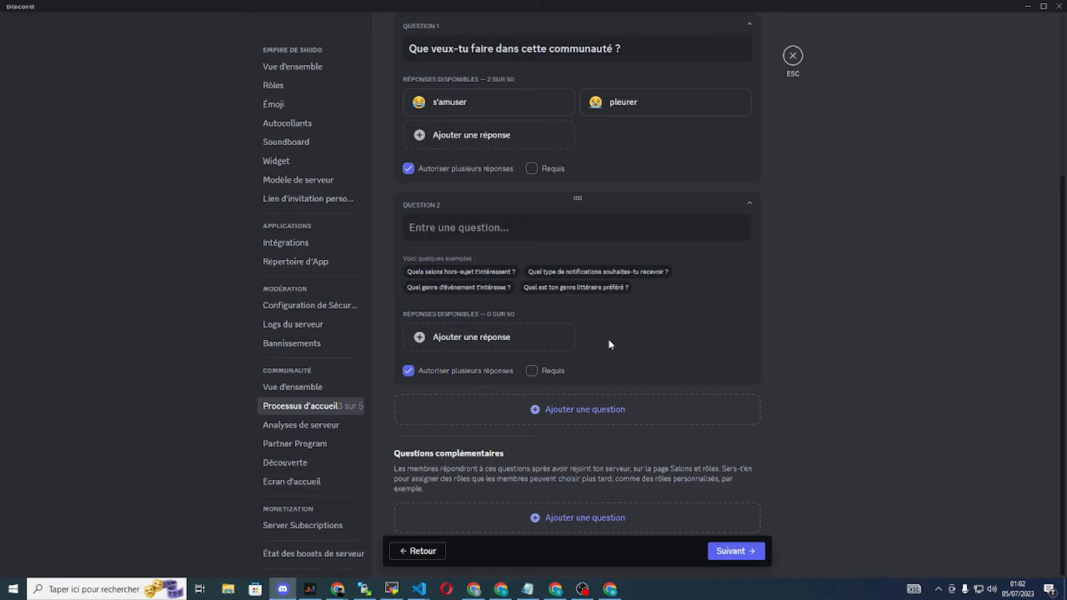
scroll(610, 342, "up", 5)
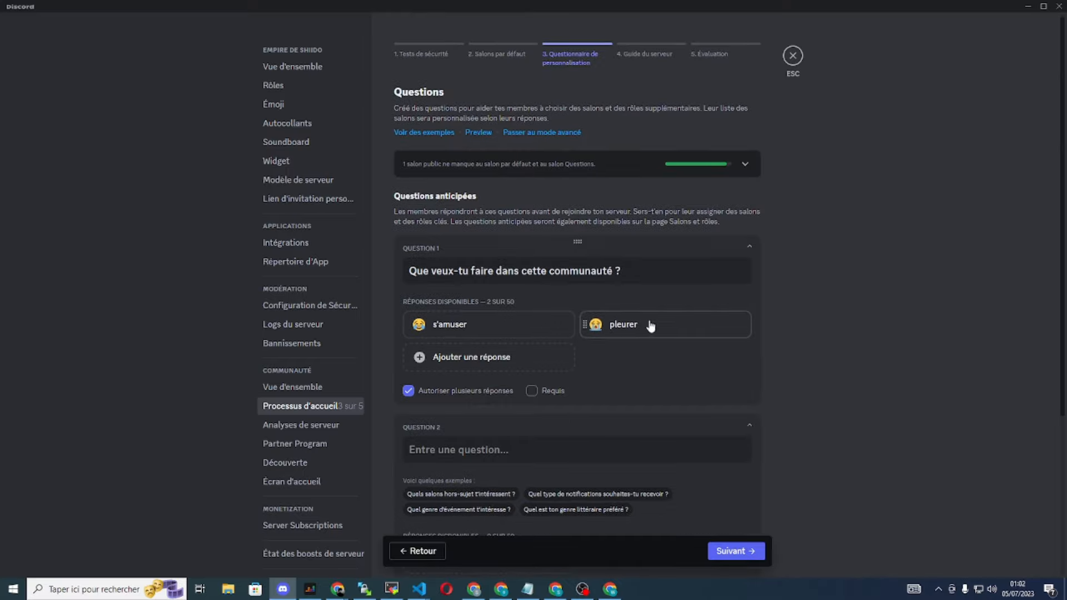
scroll(632, 321, "down", 5)
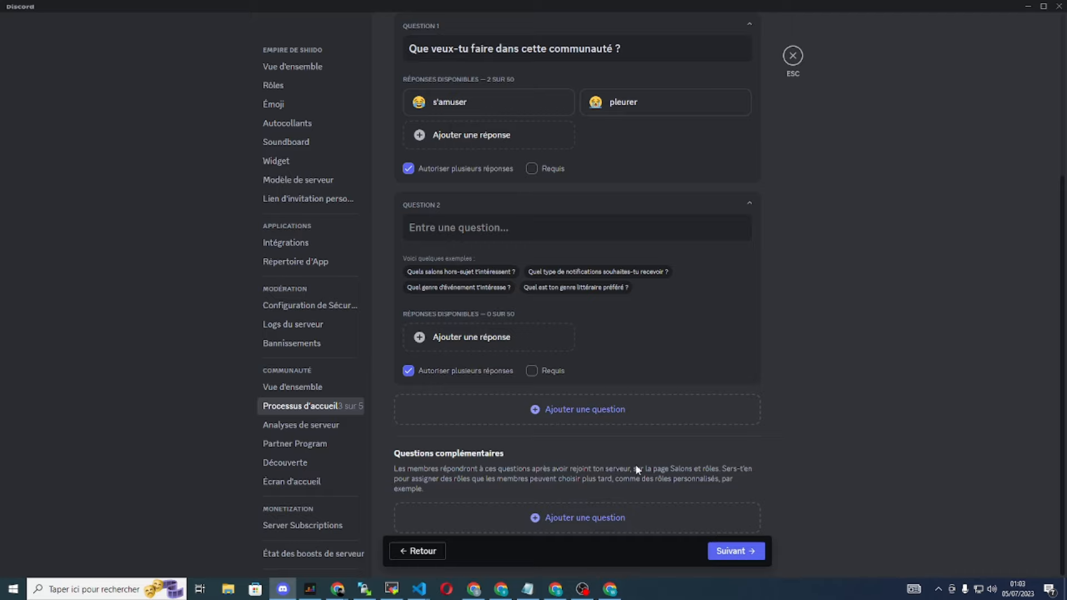
left_click(748, 205)
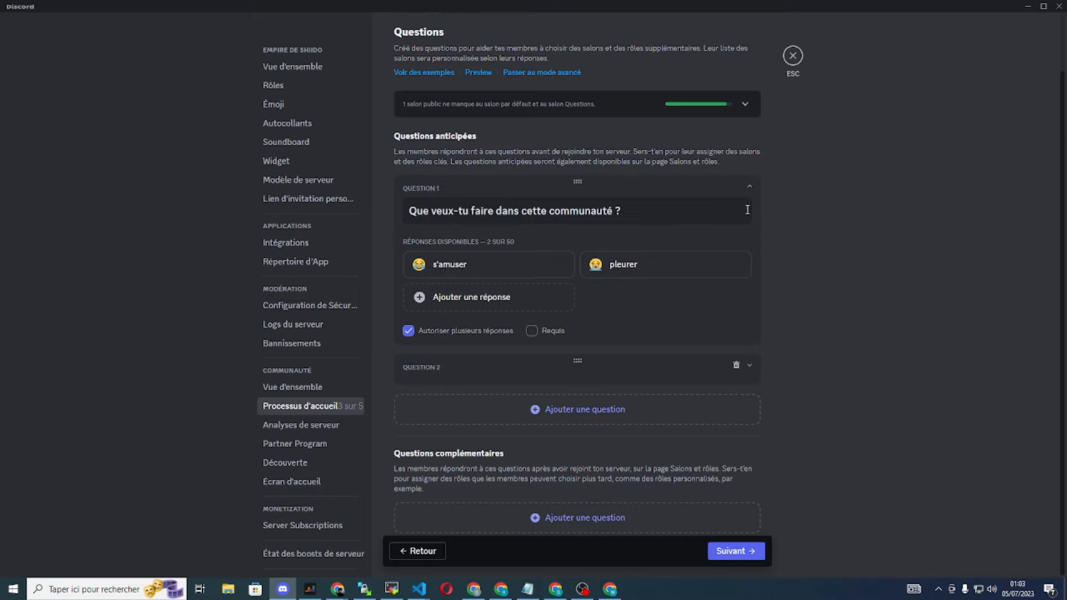
left_click(737, 367)
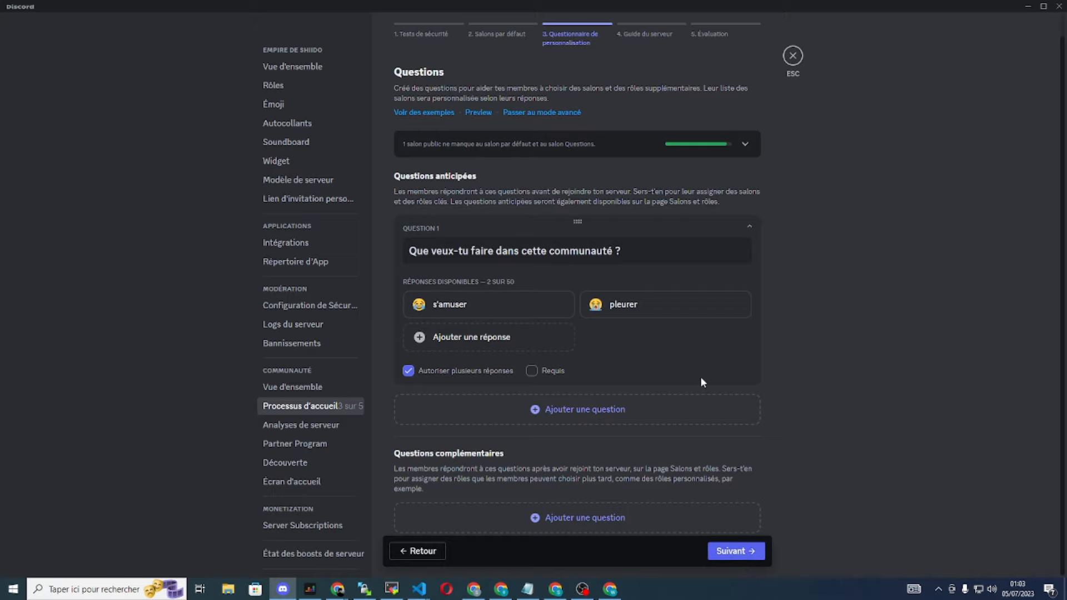
Step: Advance to the server guide, dismissing its introduction, and start a new-member task titled "envoyer un message dans le général"
left_click(730, 553)
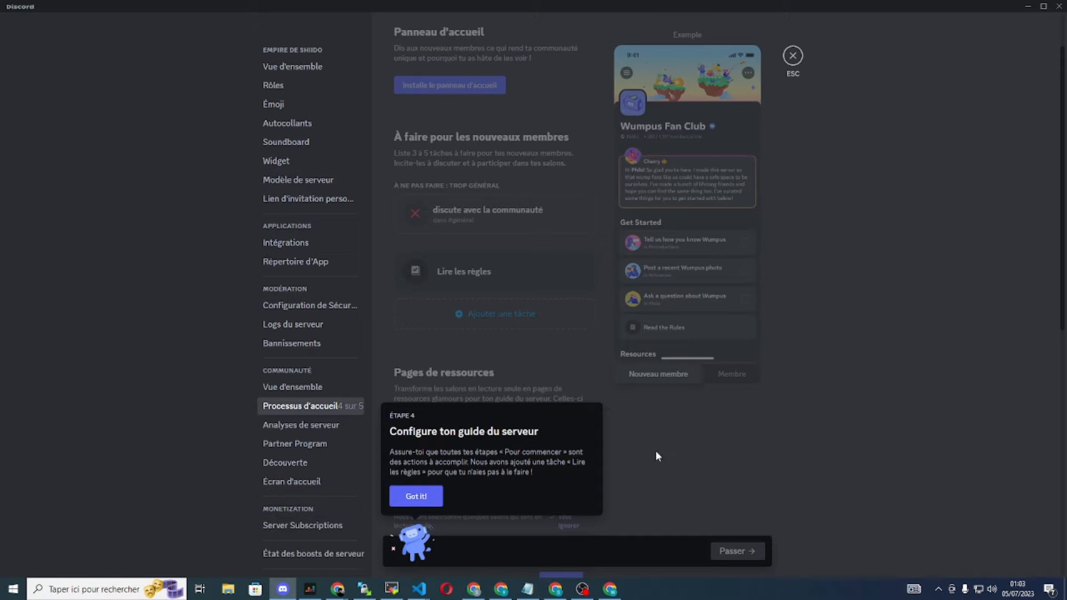
left_click(400, 495)
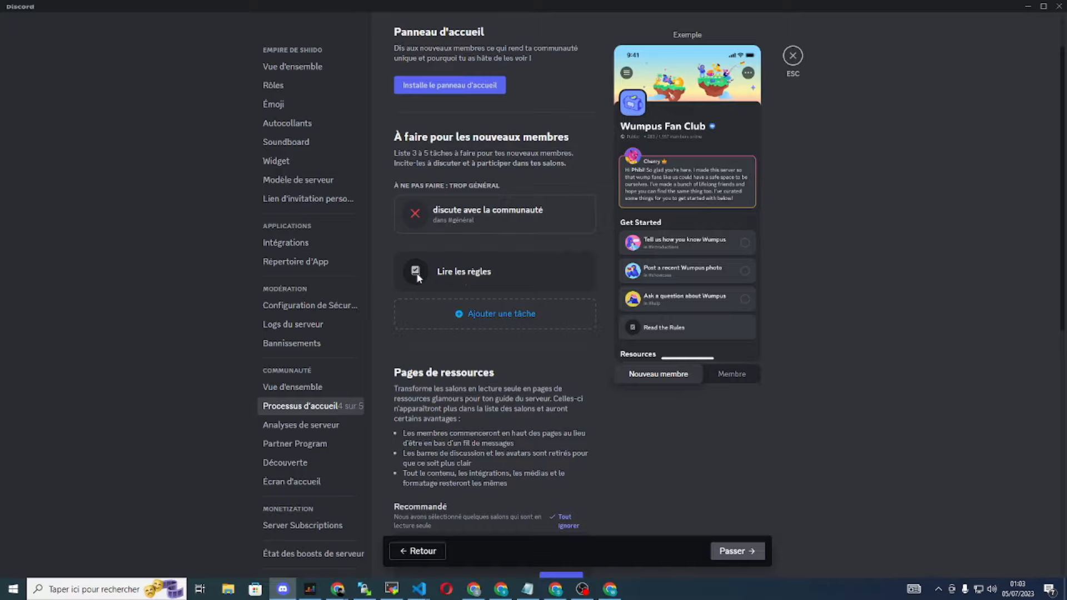
left_click(515, 313)
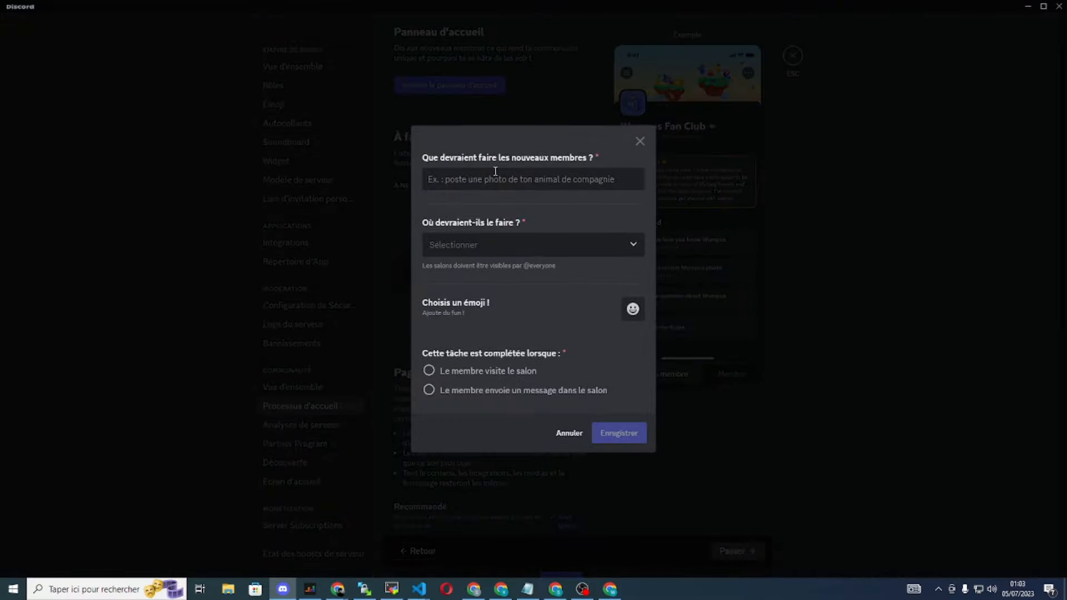
type("envo")
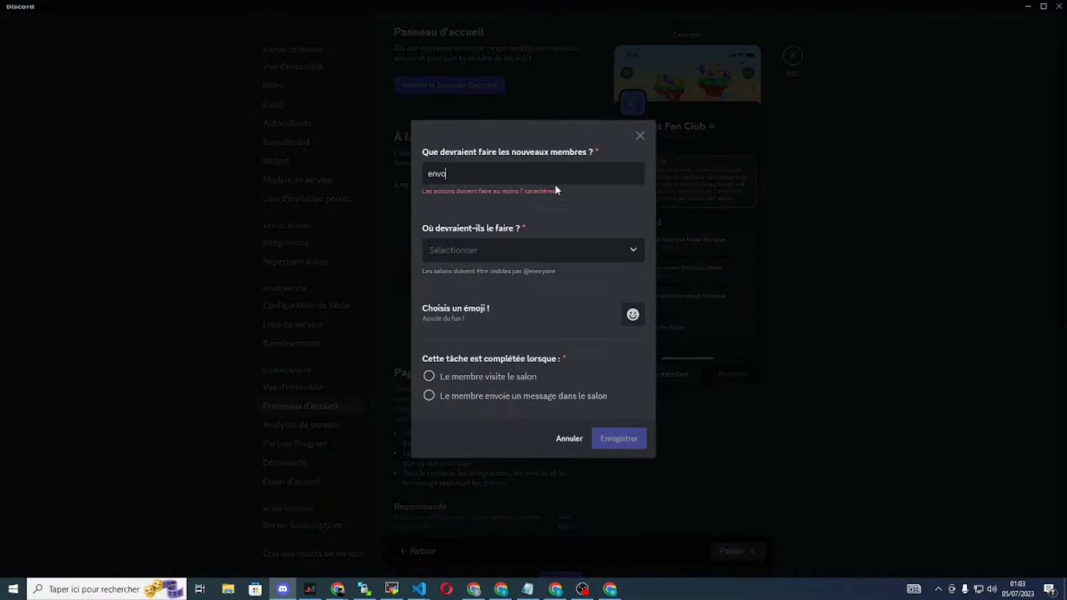
type("yer un mess")
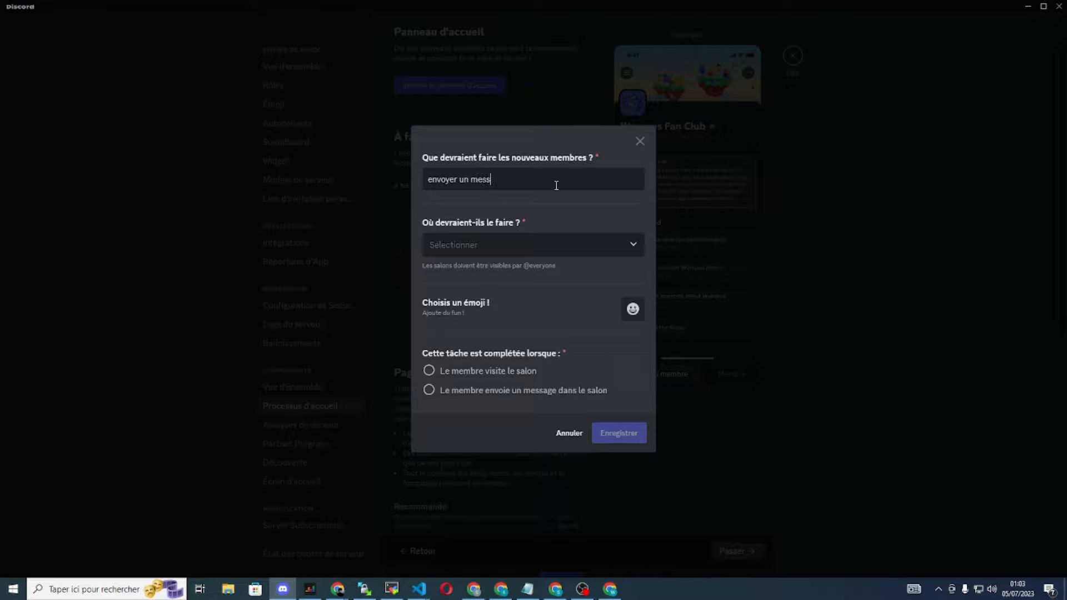
type("age dans le général")
Step: Set the new-member task's channel to general and its emoji to the eyes
left_click(498, 254)
scroll(525, 311, "down", 2)
left_click(548, 314)
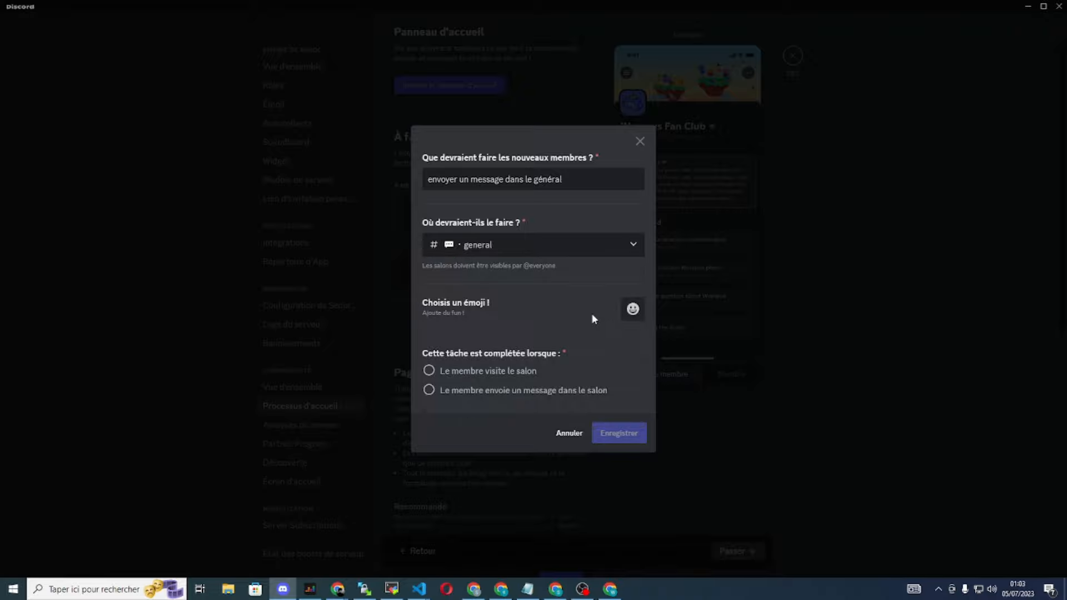
left_click(633, 309)
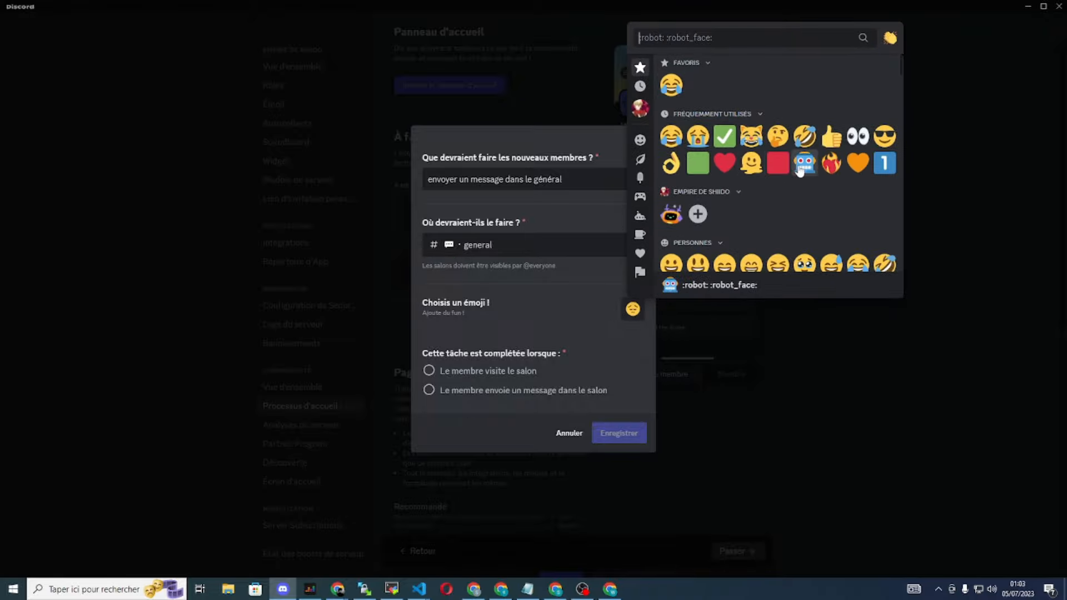
left_click(858, 136)
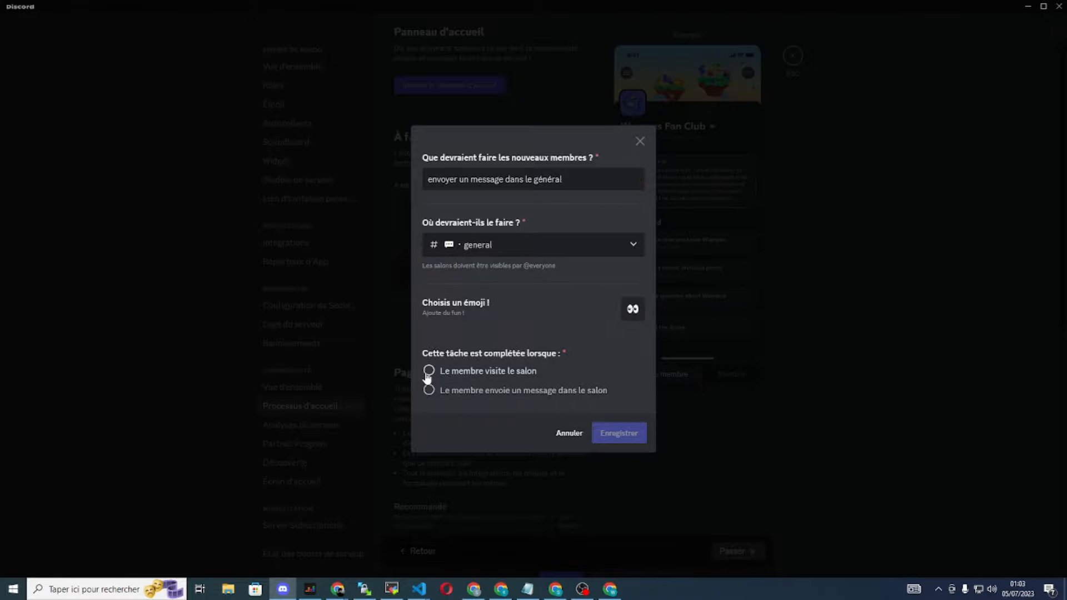
Step: Mark the general-channel task as completed when "Le membre envoie un message dans le salon" and save it
left_click(430, 391)
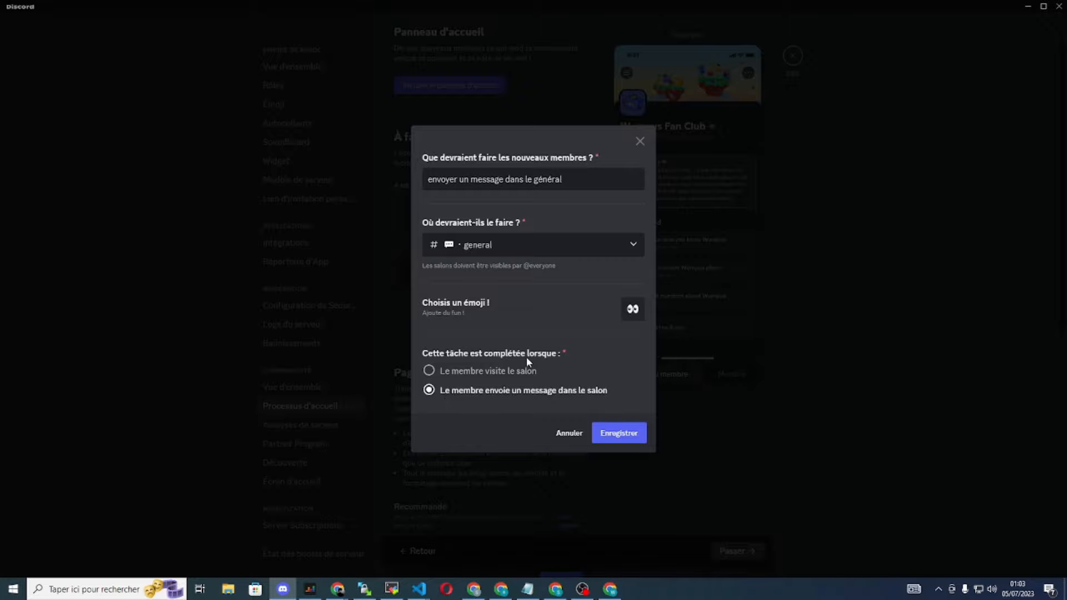
left_click_drag(562, 179, 325, 192)
left_click(637, 439)
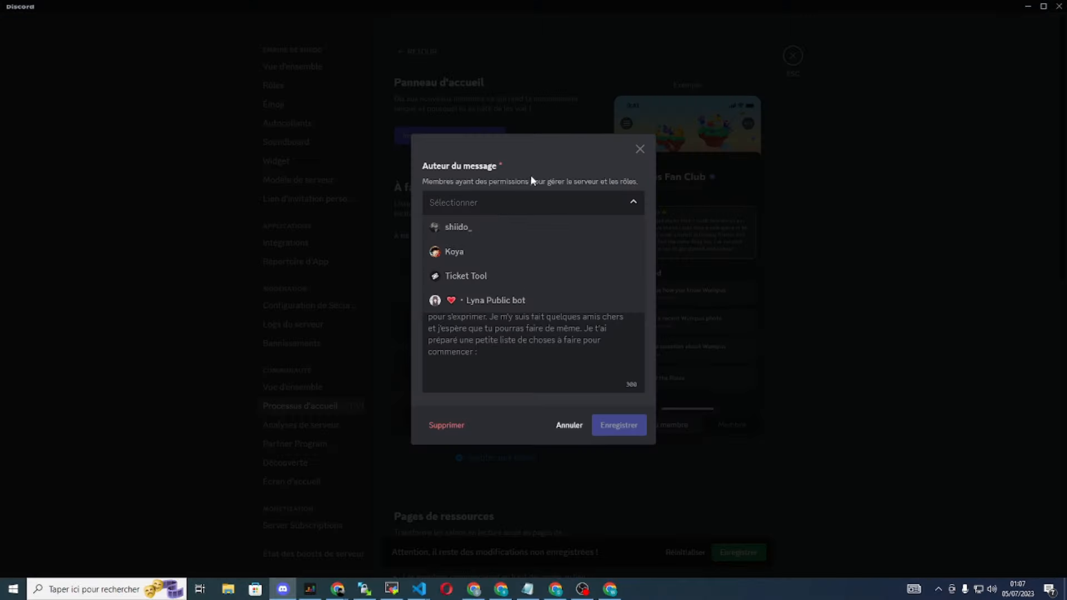
Step: Choose the server owner's account as the author of the welcome message
left_click(530, 178)
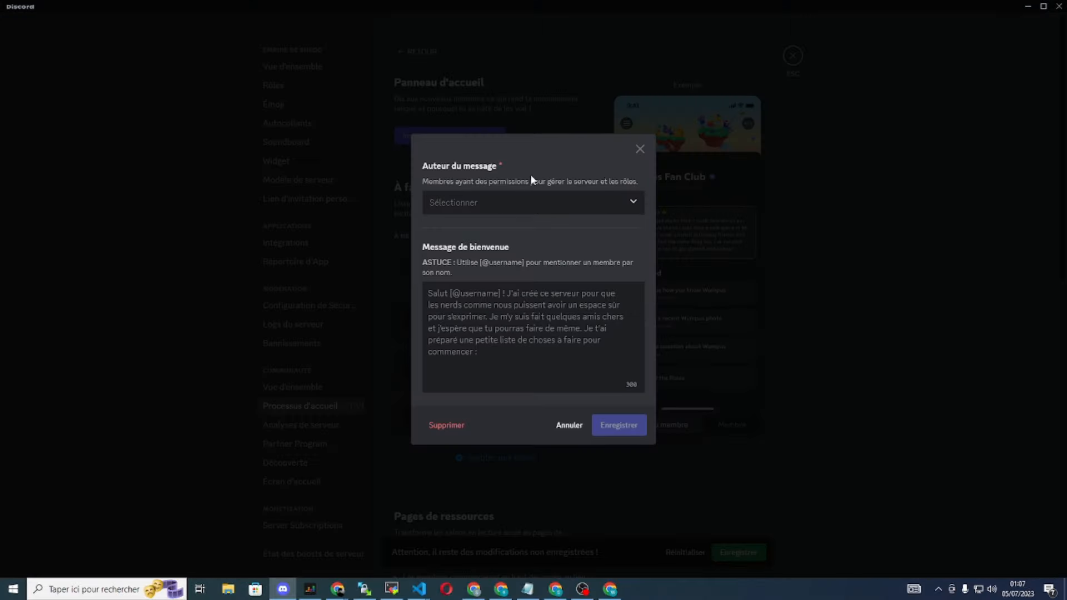
left_click(483, 209)
left_click(461, 229)
Step: Write the welcome message "Salut, bienvenue sur le serveur" followed by the server's name, correcting the name's capitalization
type("Salut, bi")
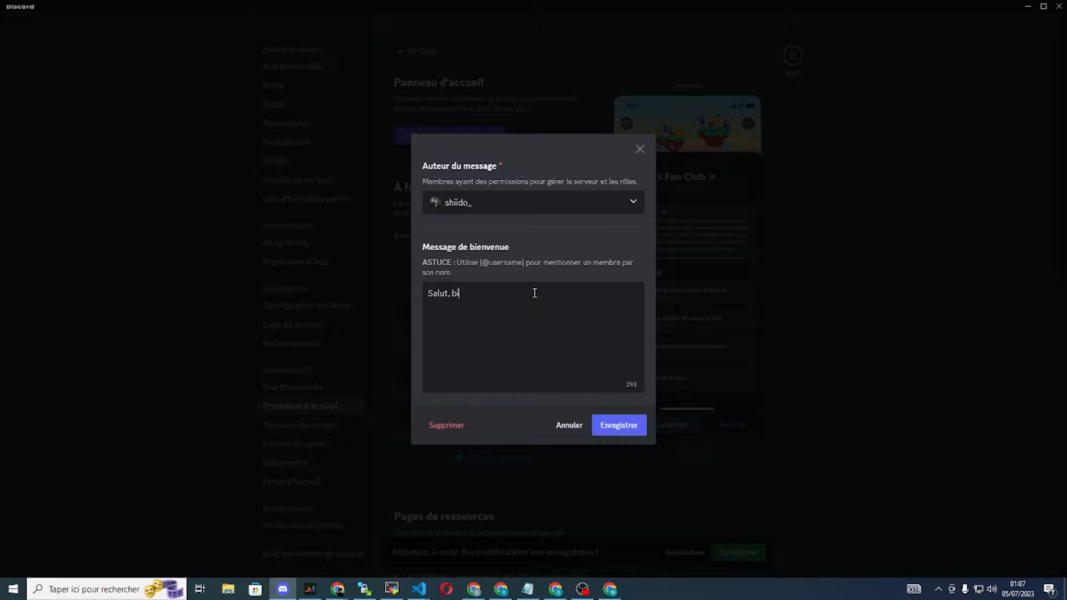
type("envenue sur le serveur empire de SHiido")
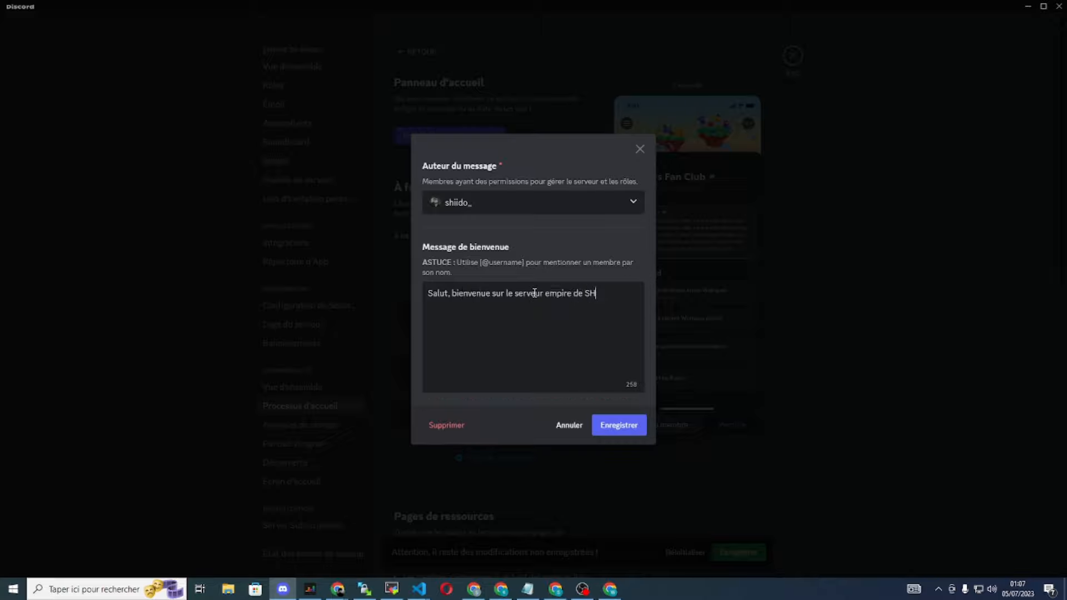
key("BackSpace")
key("BackSpace")
key("BackSpace")
key("BackSpace")
type("hiido")
left_click(450, 295)
type("!")
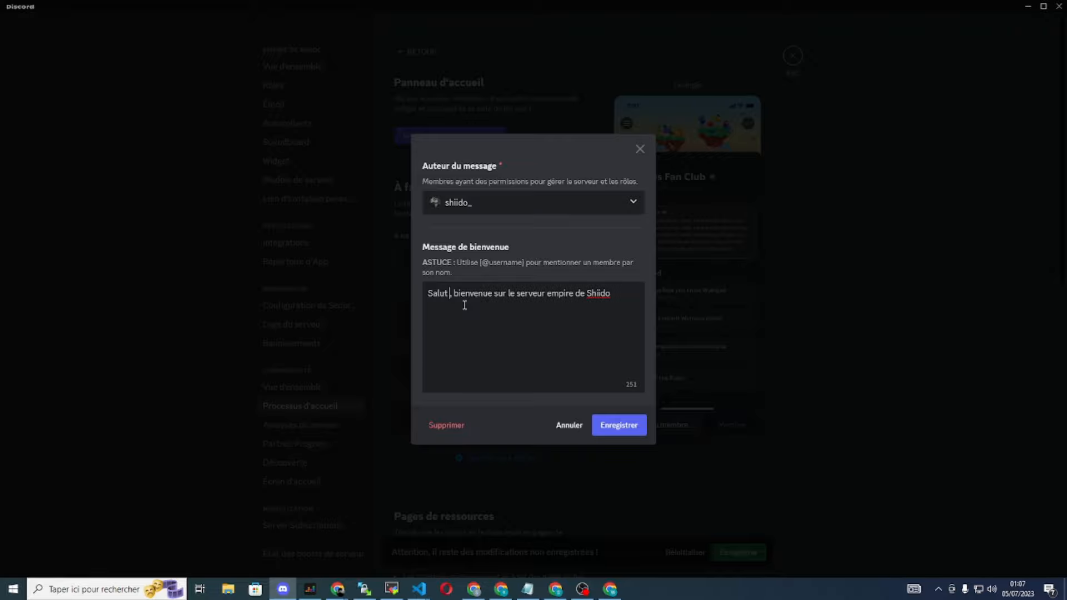
type("@username")
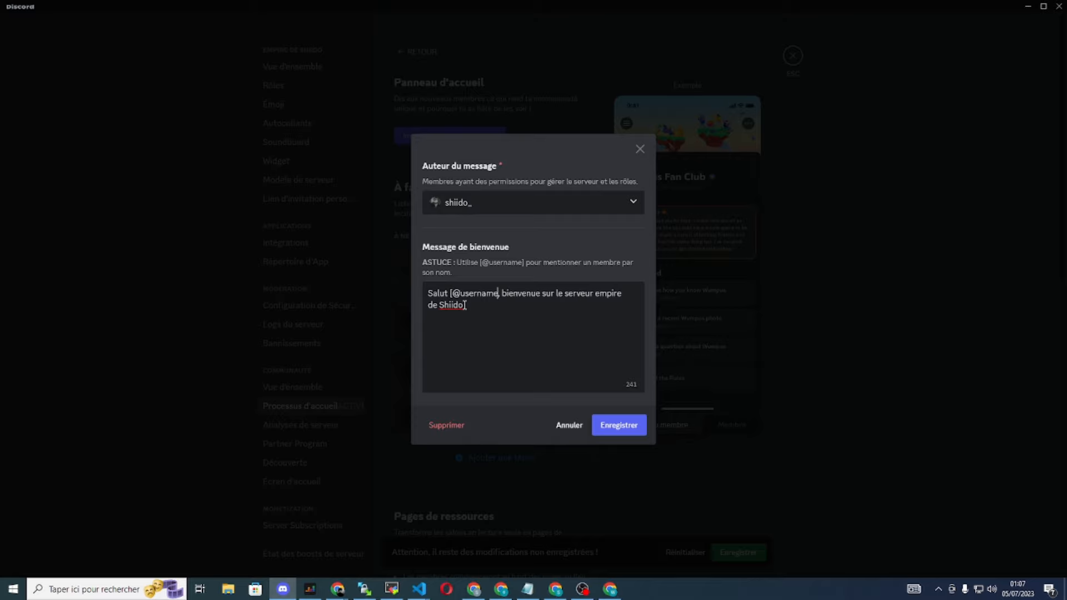
type("]")
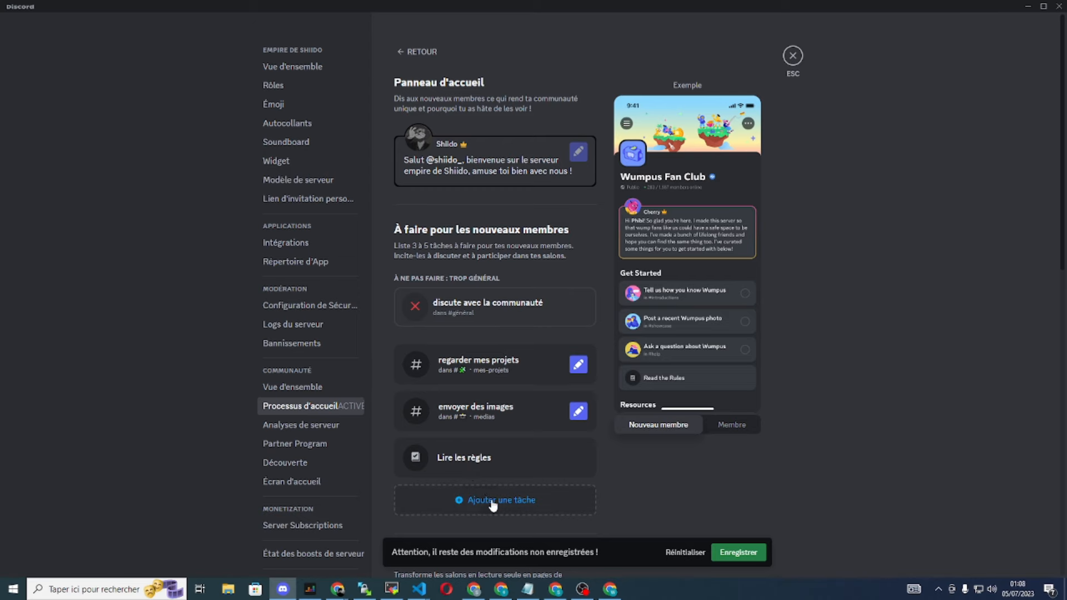
Step: Add a new-member task "Regarder le youtube" for the youtube channel, completed when the member visits it, and leave the server settings
left_click(493, 501)
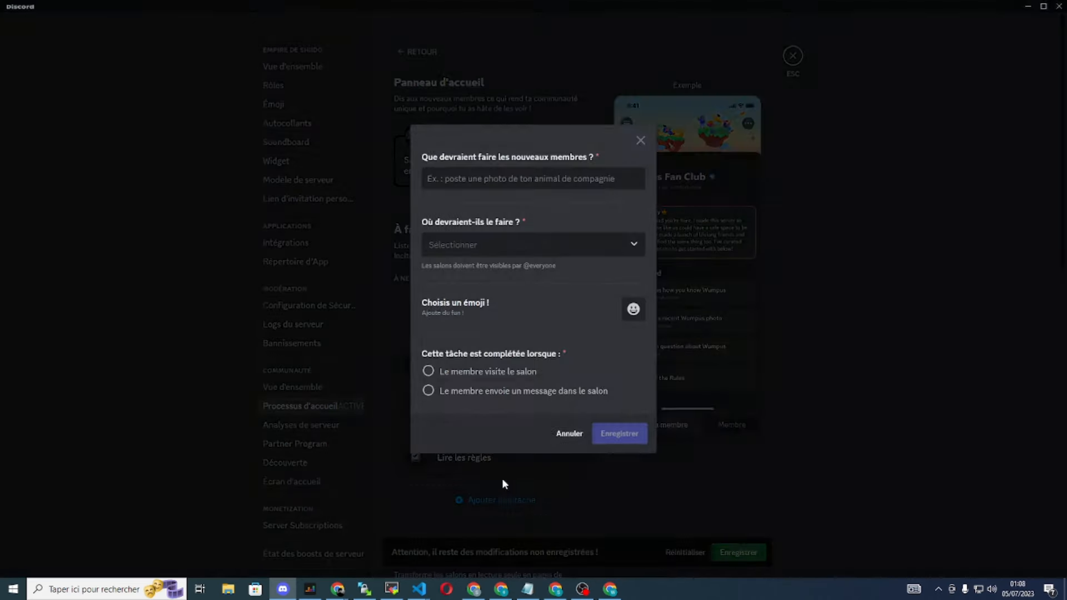
left_click(517, 245)
left_click(517, 316)
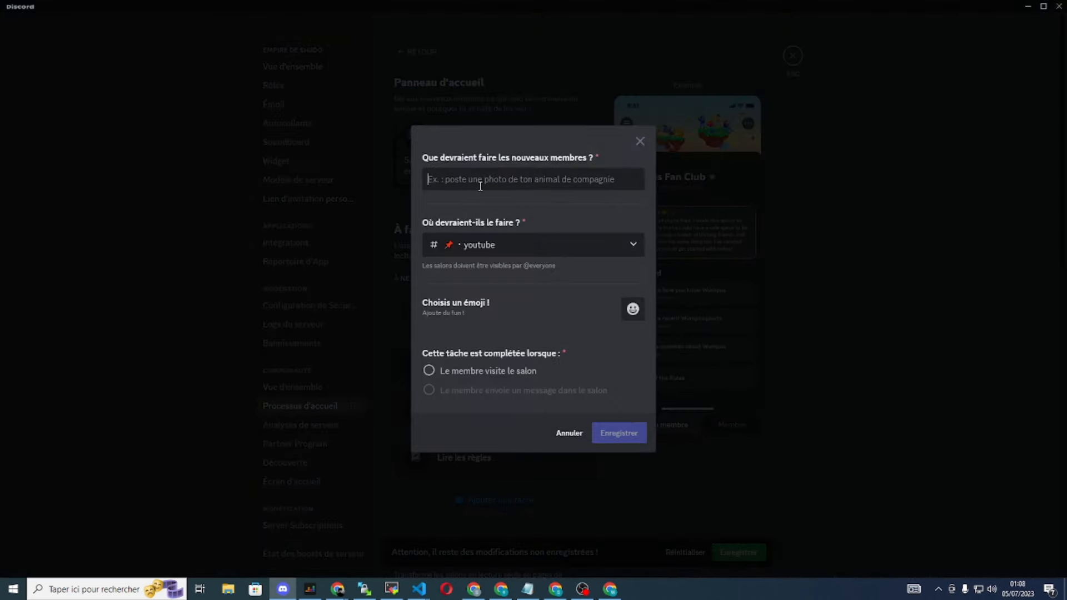
type("Regard")
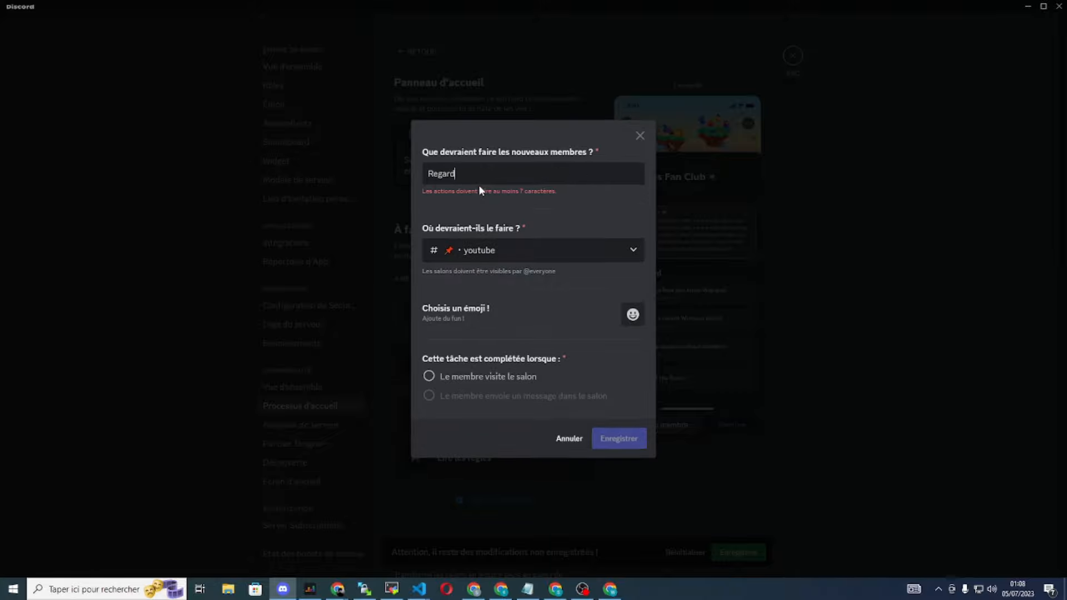
type("er le youtube")
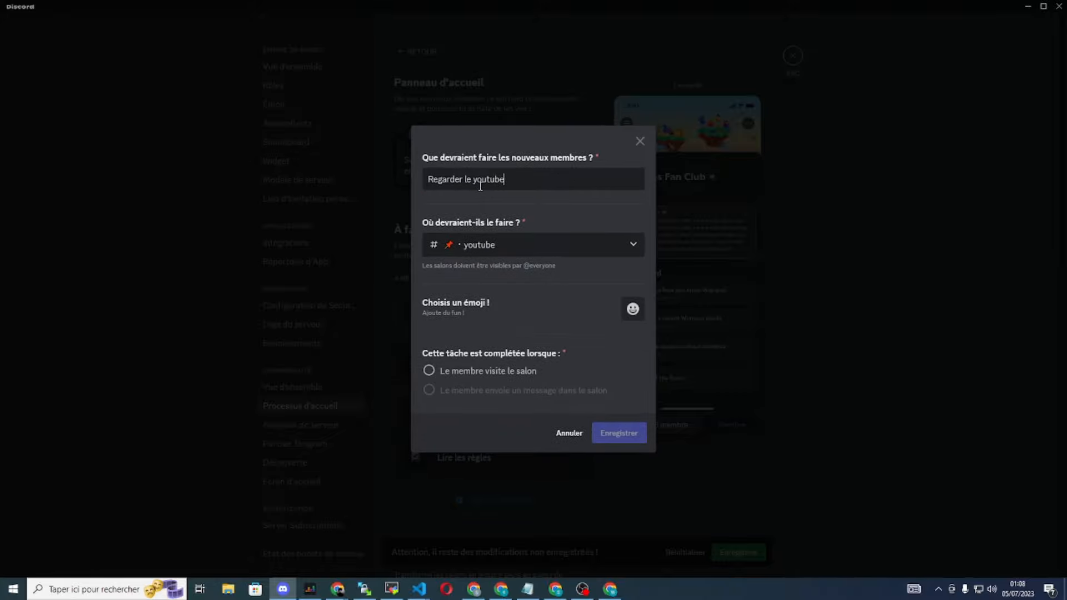
left_click(478, 371)
left_click(619, 433)
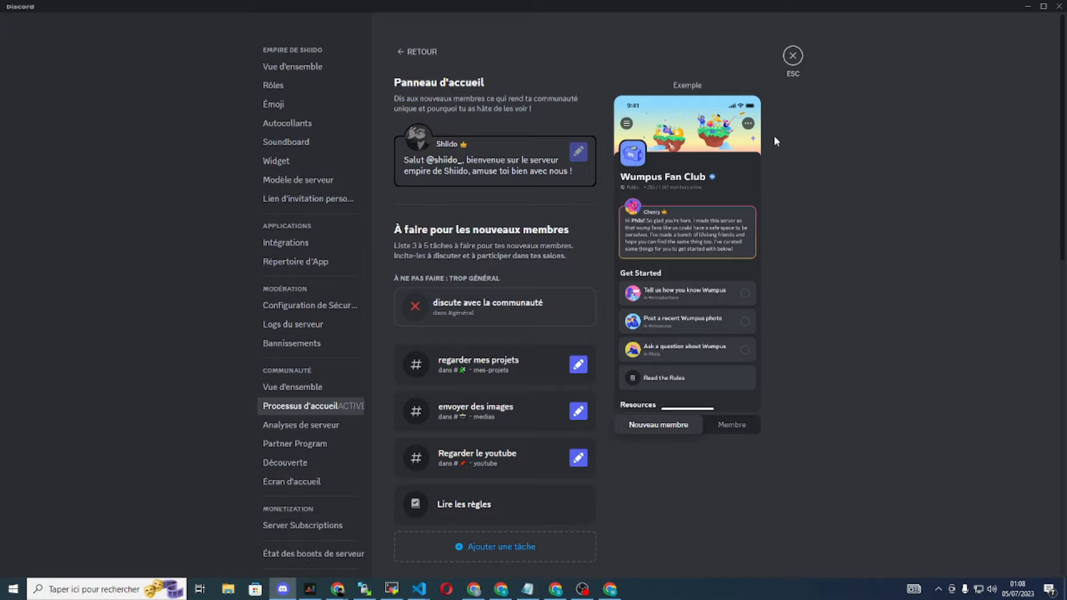
left_click(793, 55)
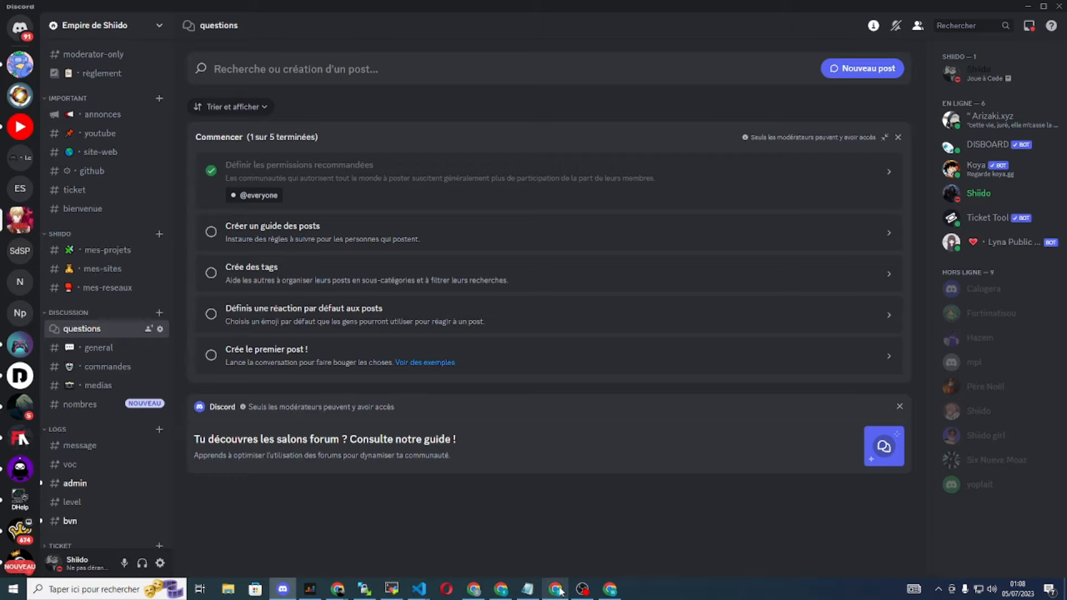
Step: Switch to the second Discord account in Chrome and leave the server with it
left_click(555, 545)
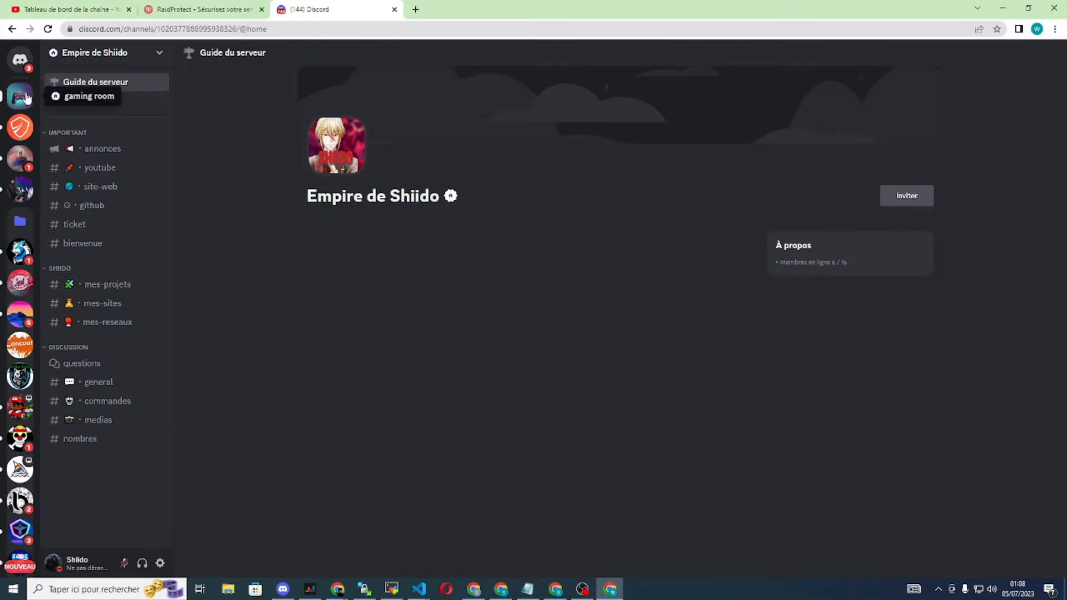
left_click(94, 52)
left_click(161, 239)
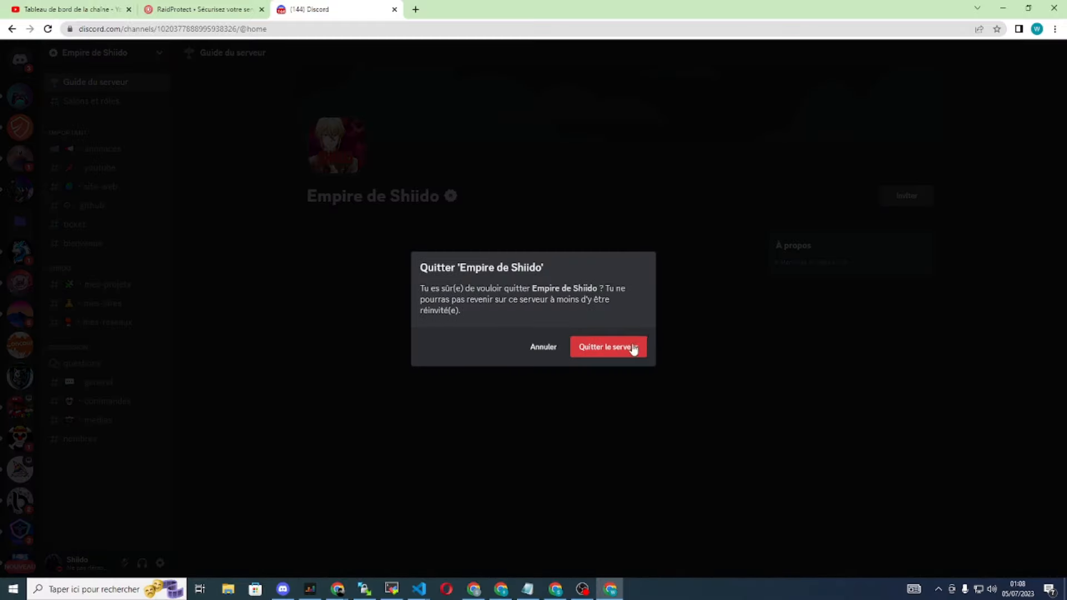
left_click(634, 349)
Step: Rejoin the server from the invitation in the direct messages and complete onboarding with the answer "s'amuser"
left_click(60, 97)
left_click(90, 161)
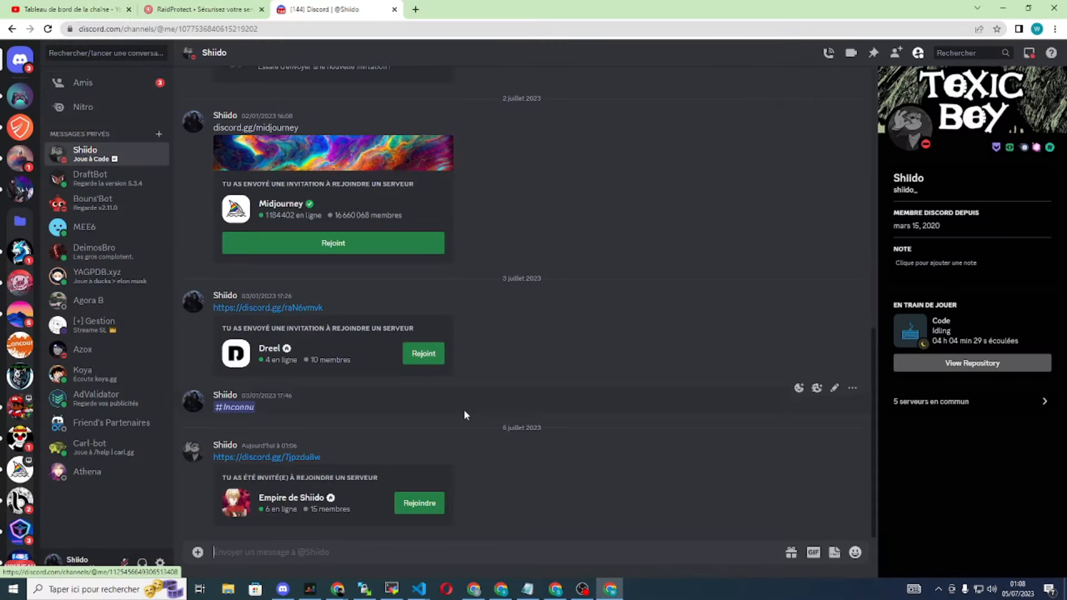
left_click(419, 503)
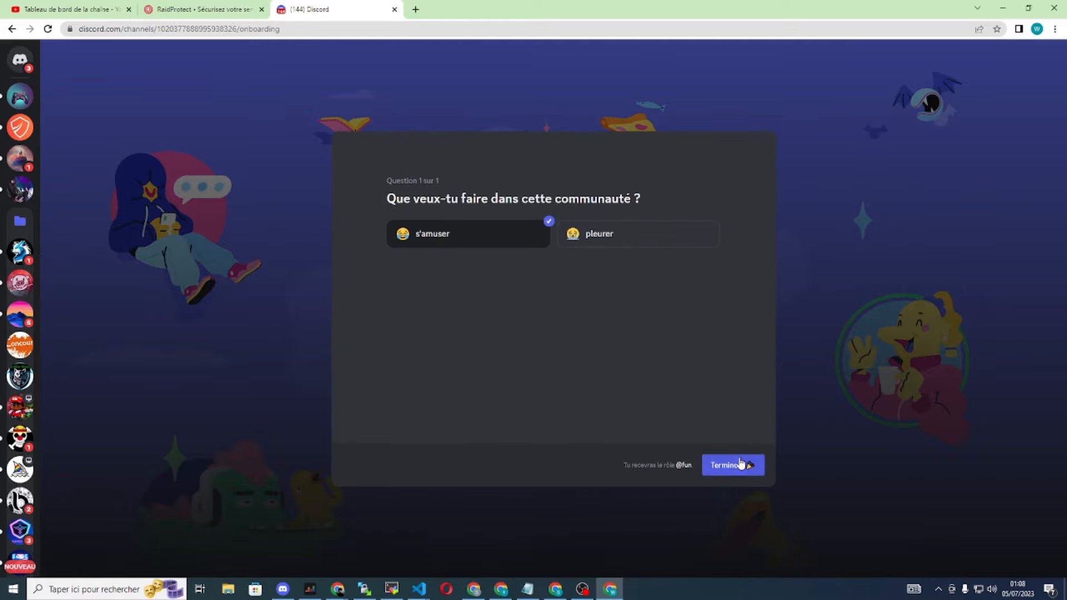
left_click(741, 464)
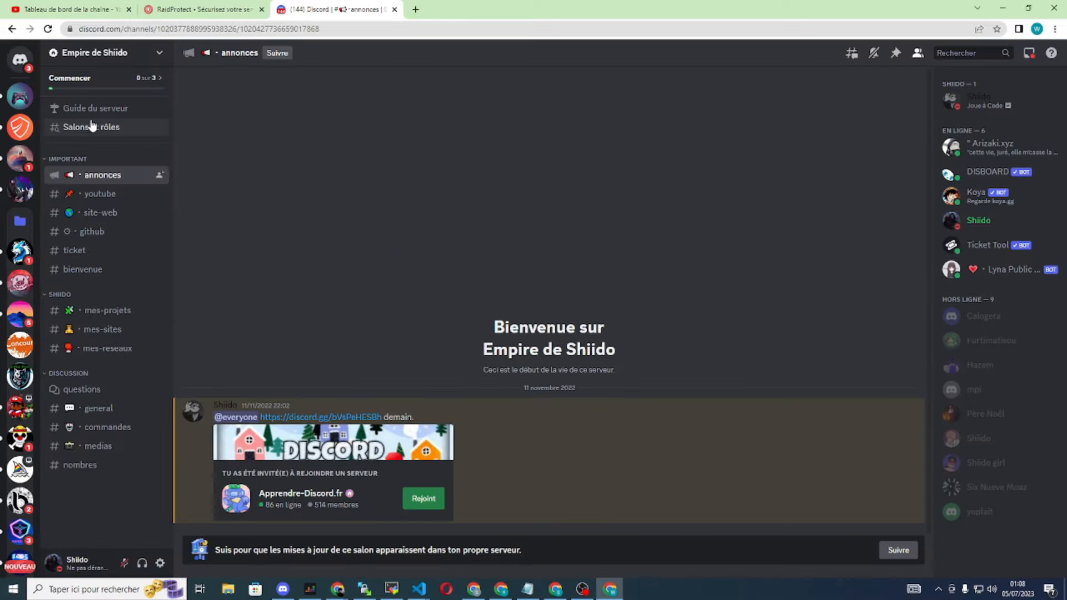
Step: Go through the server guide's tasks in mes-projets, medias and youtube as a new member, and view the channels and roles page
left_click(154, 79)
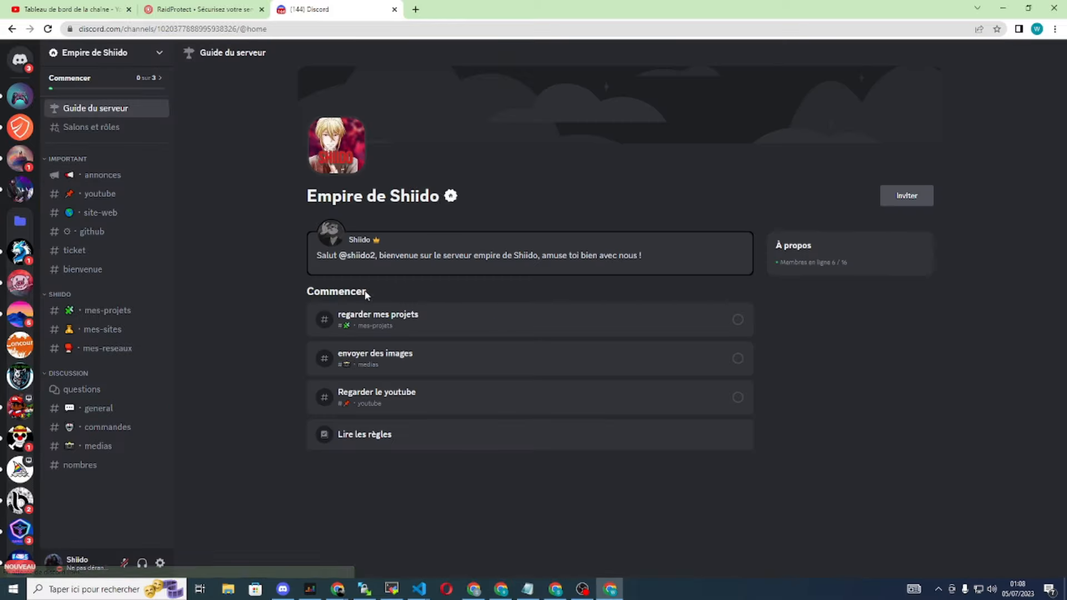
left_click(590, 325)
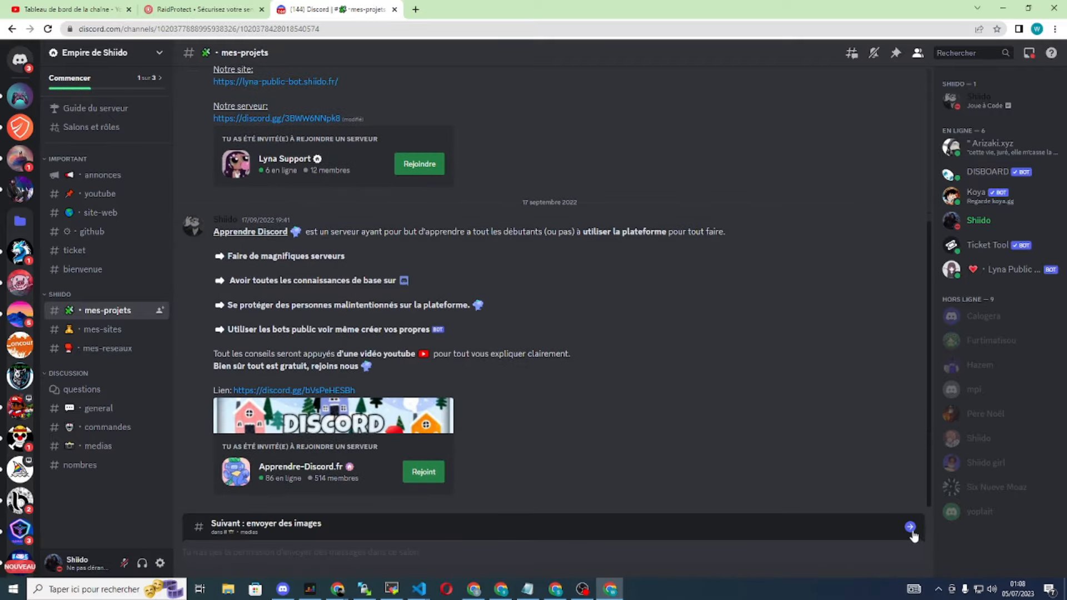
left_click(910, 528)
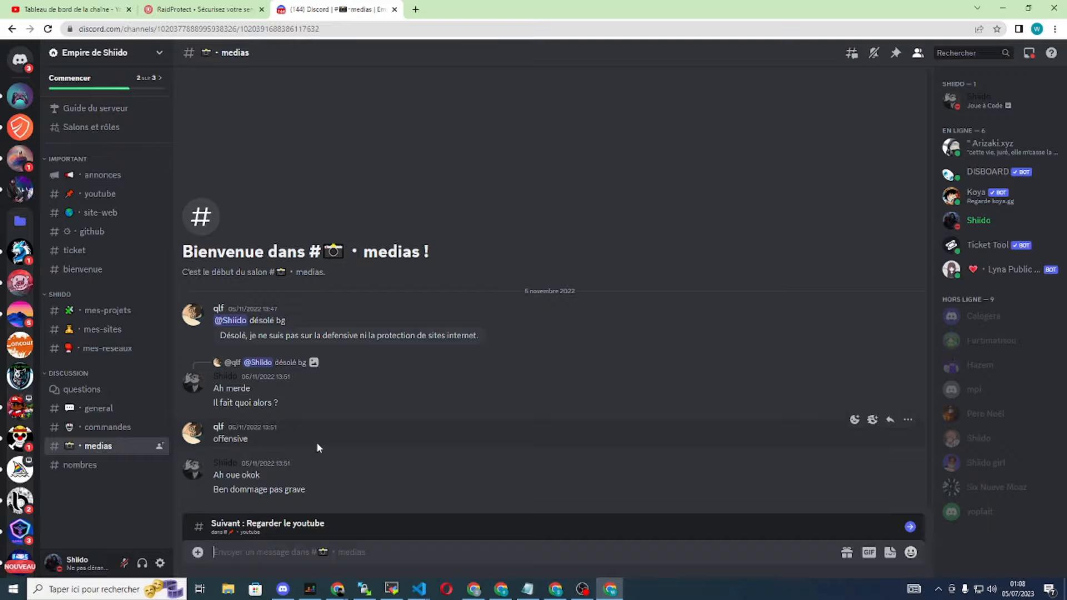
left_click(911, 528)
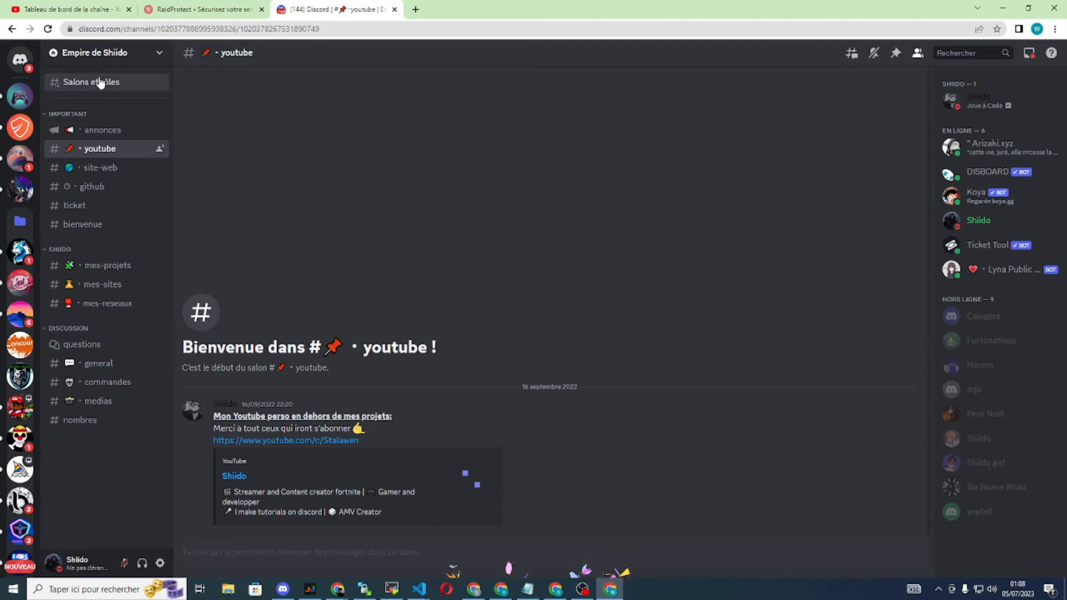
left_click(72, 82)
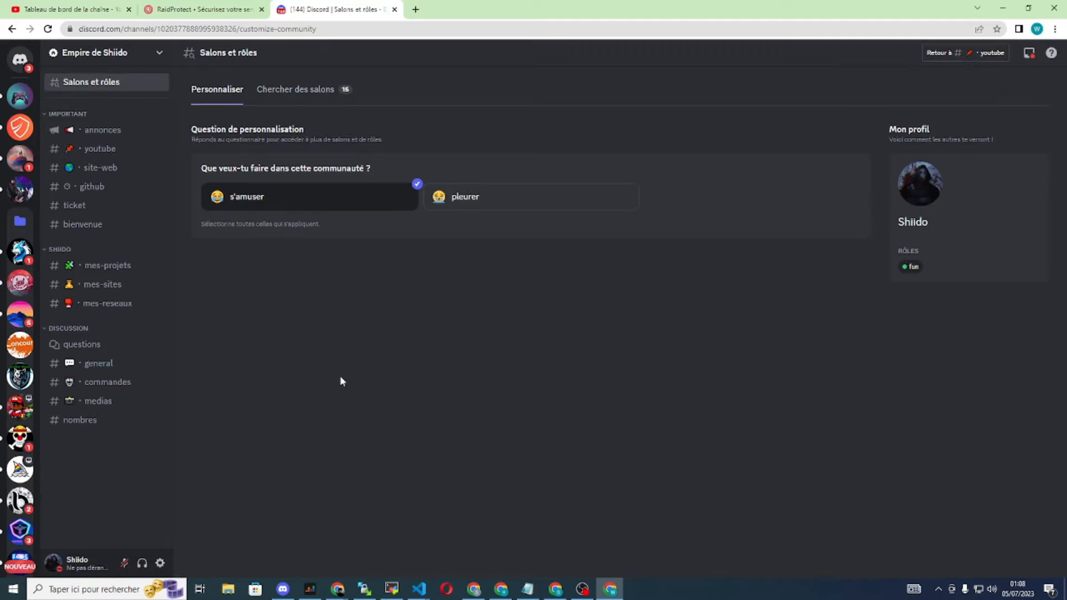